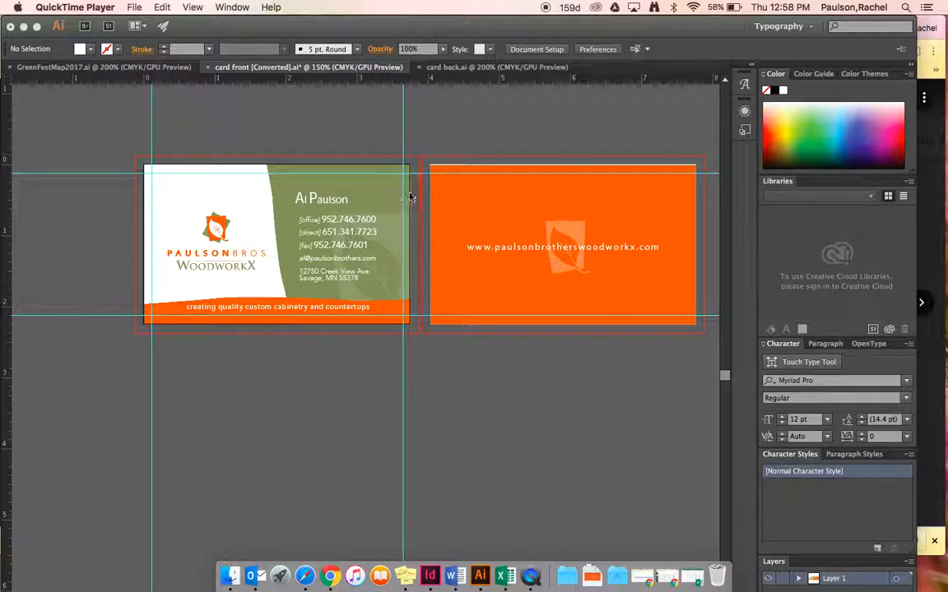
# Switch to Illustrator and start a new document with two artboards
pyautogui.click(160, 150)
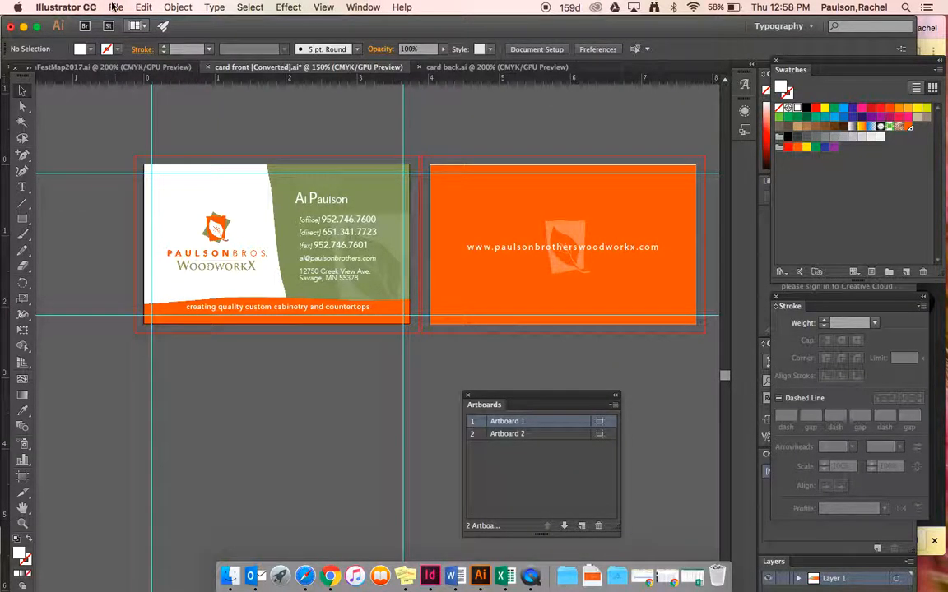
pyautogui.click(114, 8)
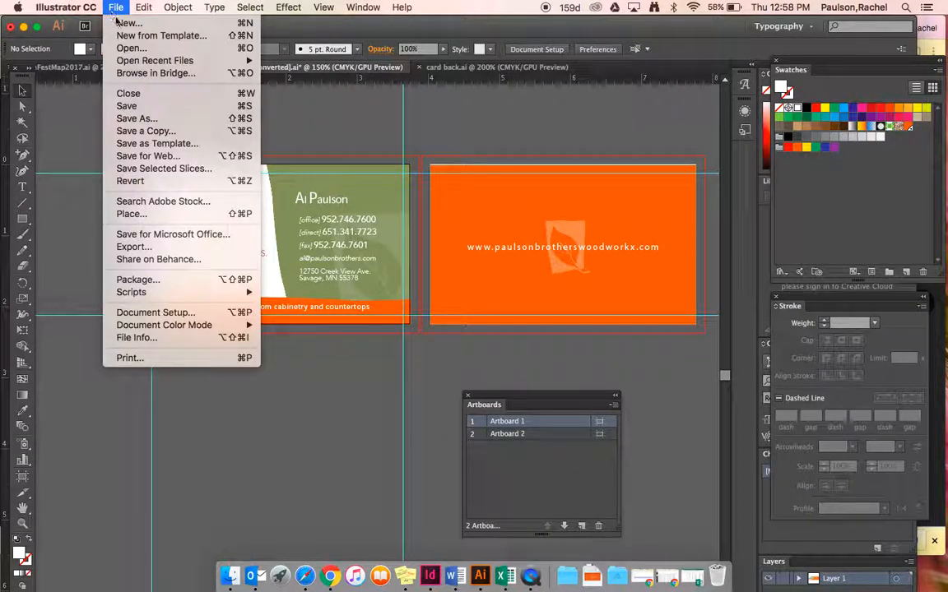
pyautogui.click(123, 26)
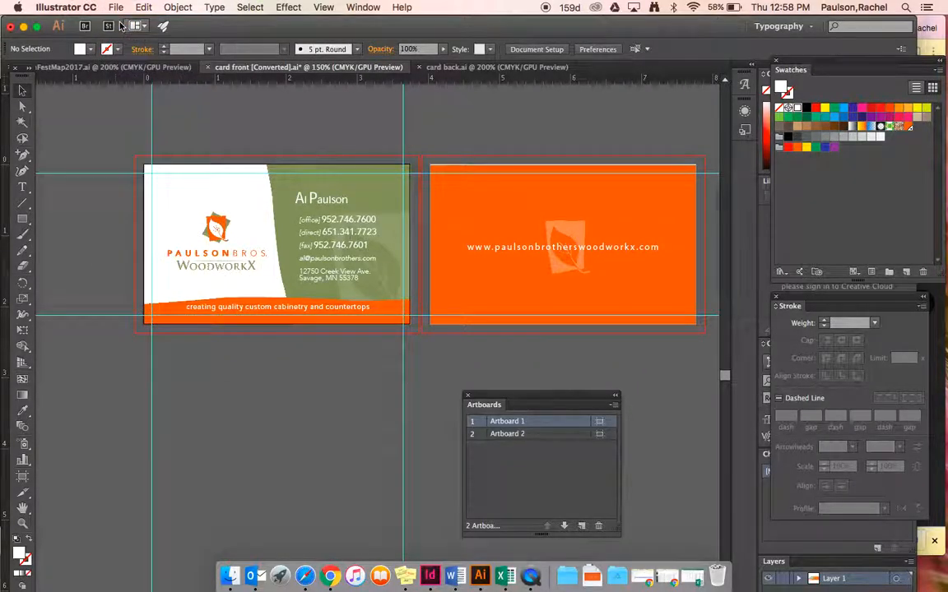
pyautogui.moveTo(474, 180); pyautogui.dragTo(363, 90)
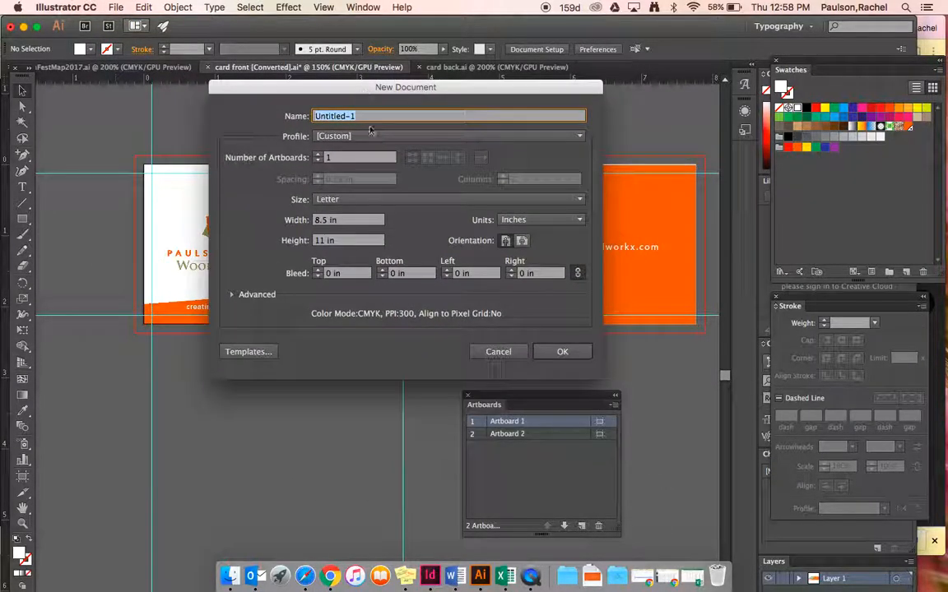
pyautogui.click(319, 156)
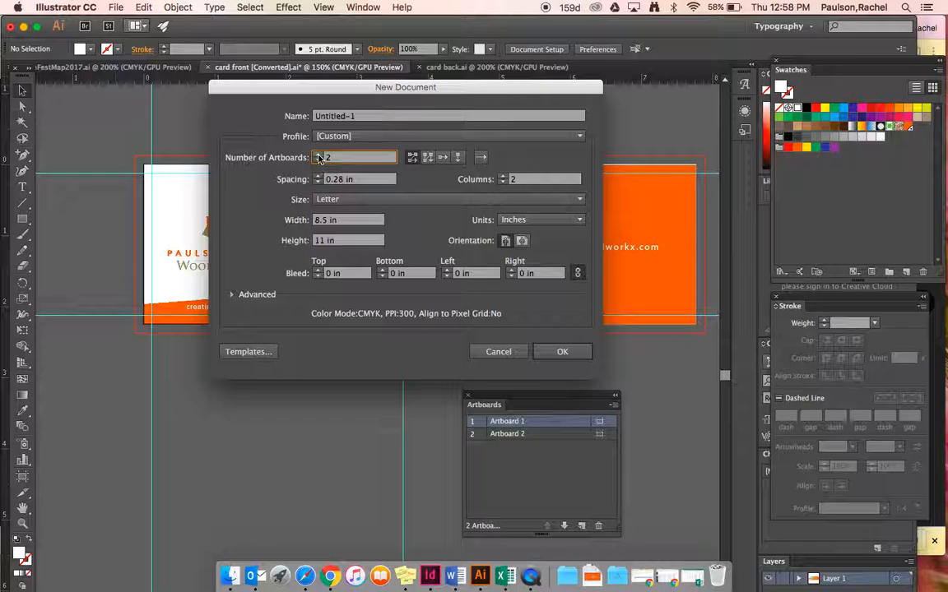
# Set the artboards to 3.5 in wide by 2 in high with a 0.125 in bleed on all sides and create the document
pyautogui.click(348, 219)
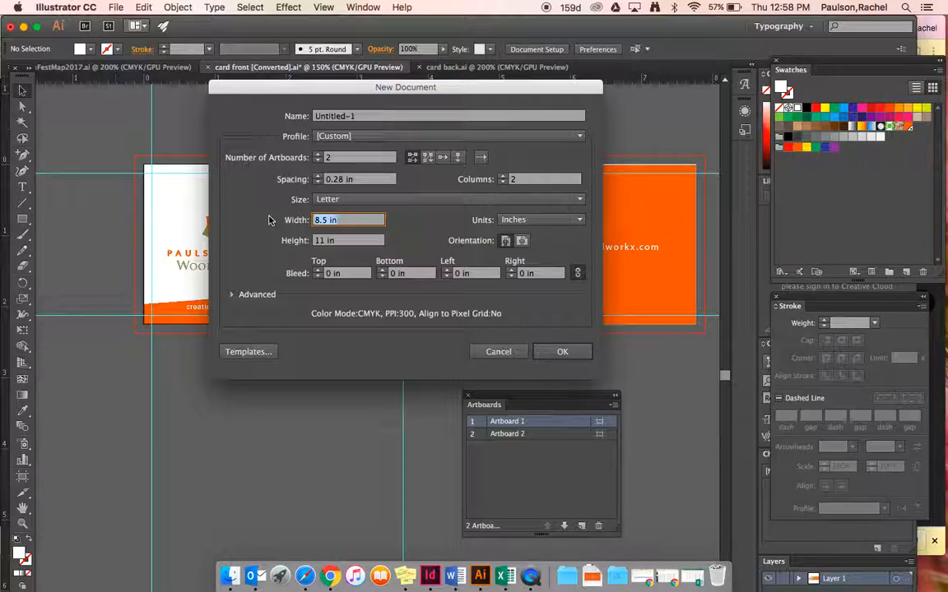
pyautogui.write('3.5')
pyautogui.press('Tab')
pyautogui.write('2')
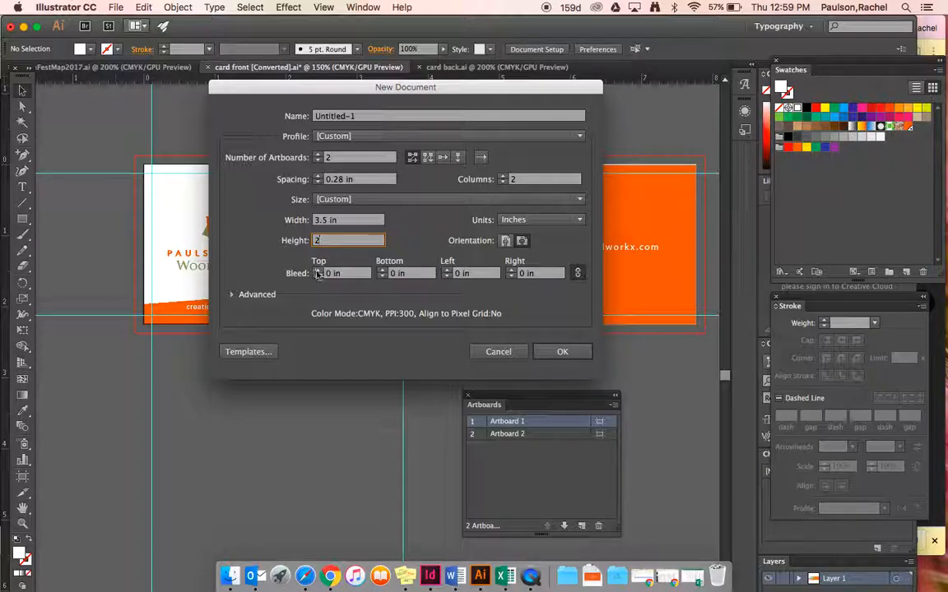
pyautogui.click(317, 270)
pyautogui.click(578, 274)
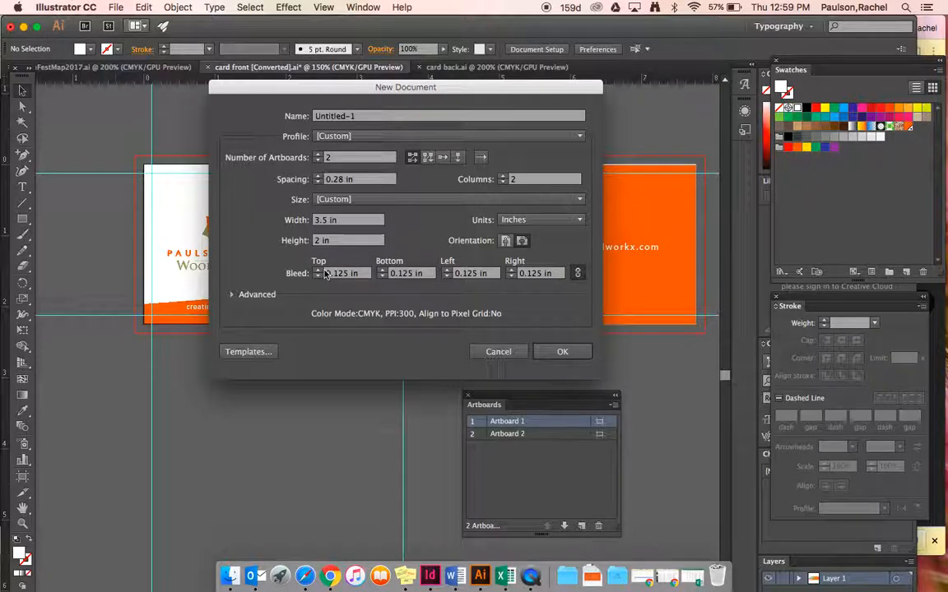
pyautogui.click(562, 353)
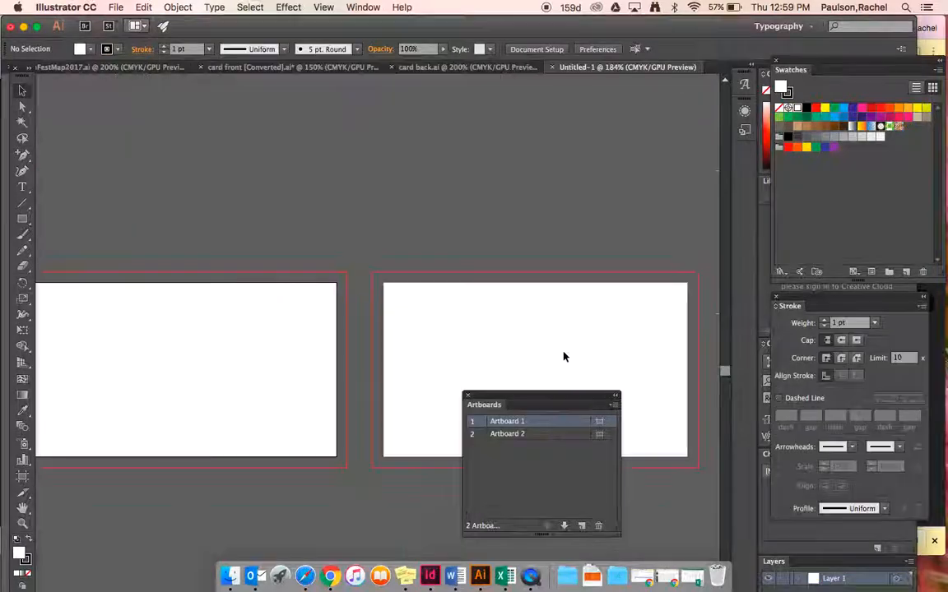
# Show the rulers and move the tools panel clear of the vertical ruler
pyautogui.scroll(-3, 294, 190)
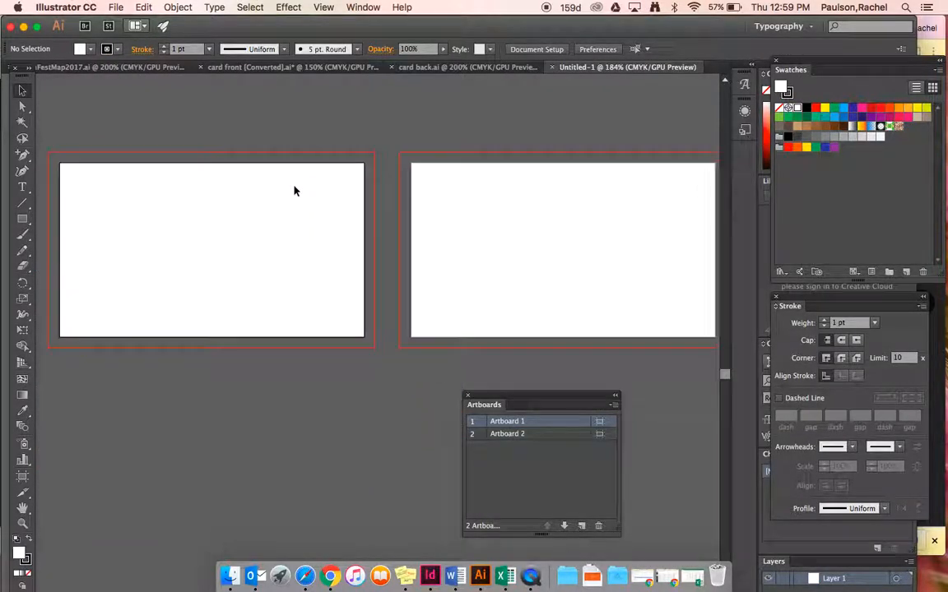
pyautogui.hscroll(2, 293, 191)
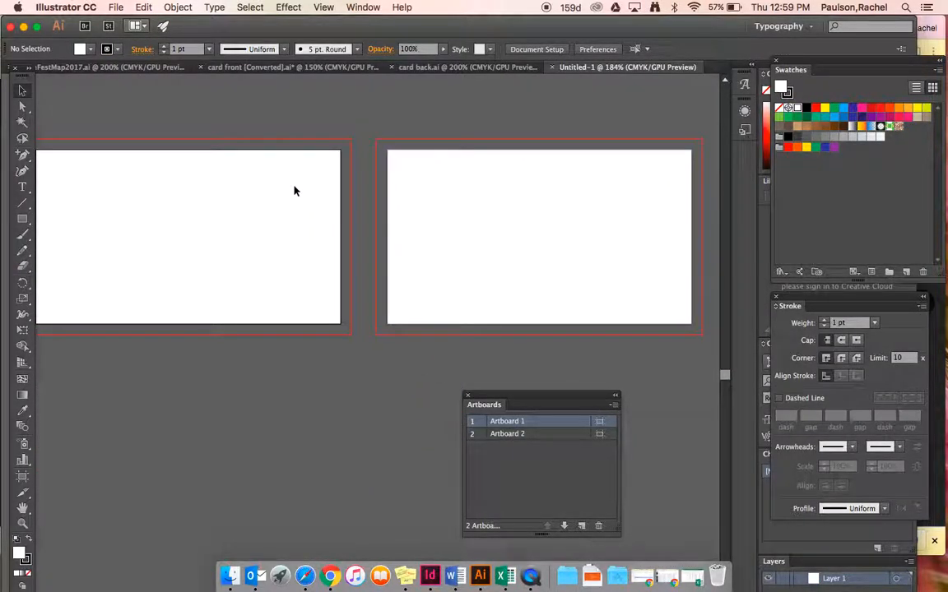
pyautogui.click(368, 8)
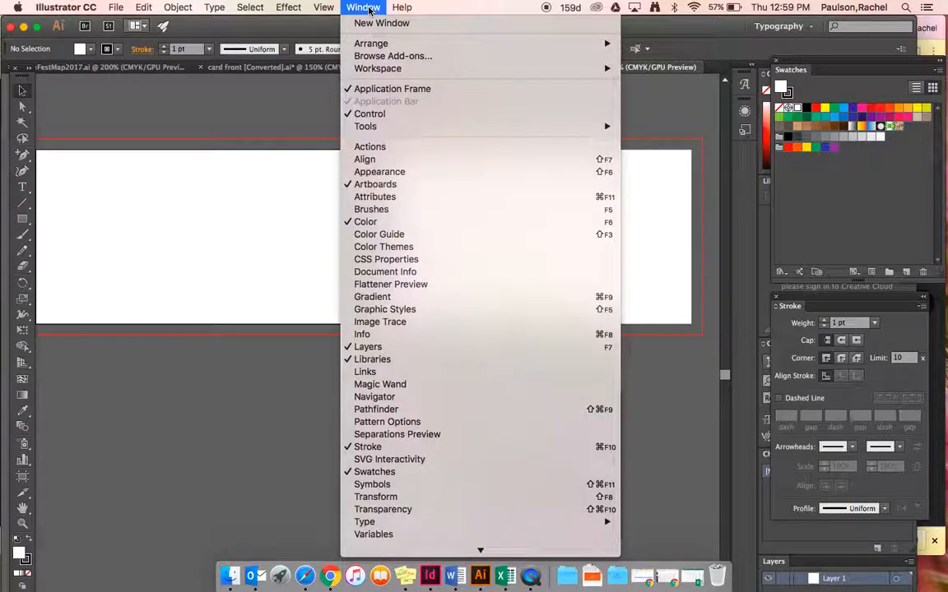
pyautogui.click(323, 7)
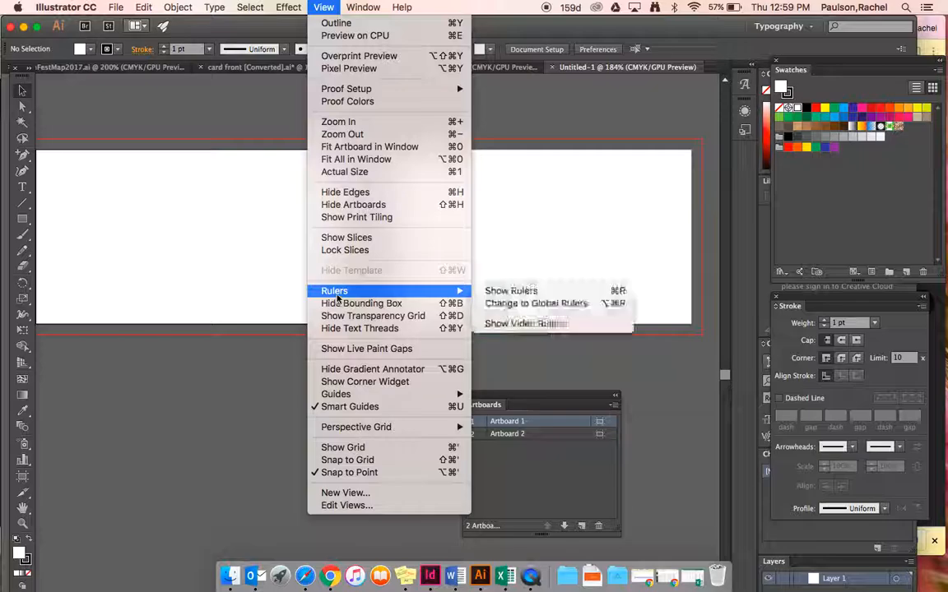
pyautogui.moveTo(461, 292)
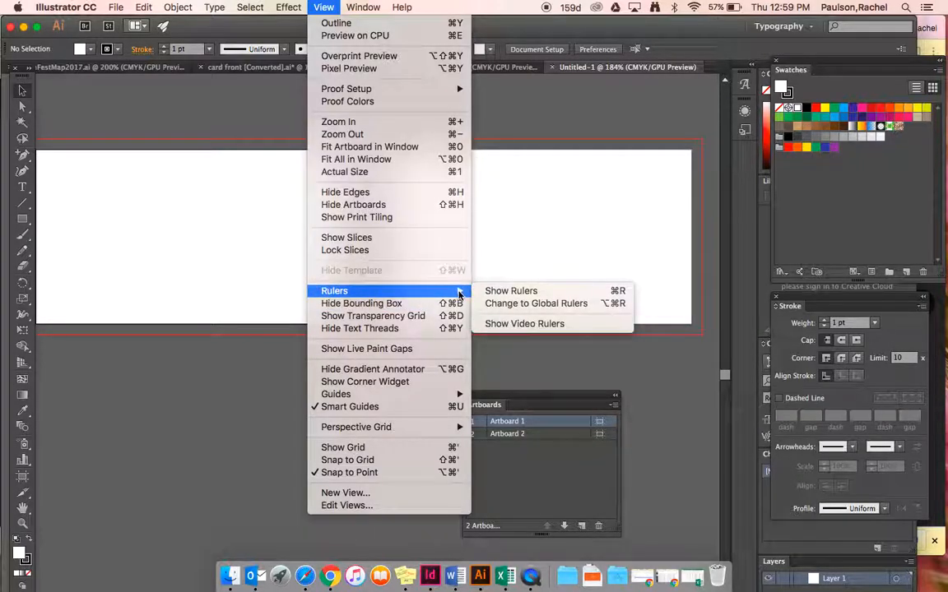
pyautogui.click(499, 296)
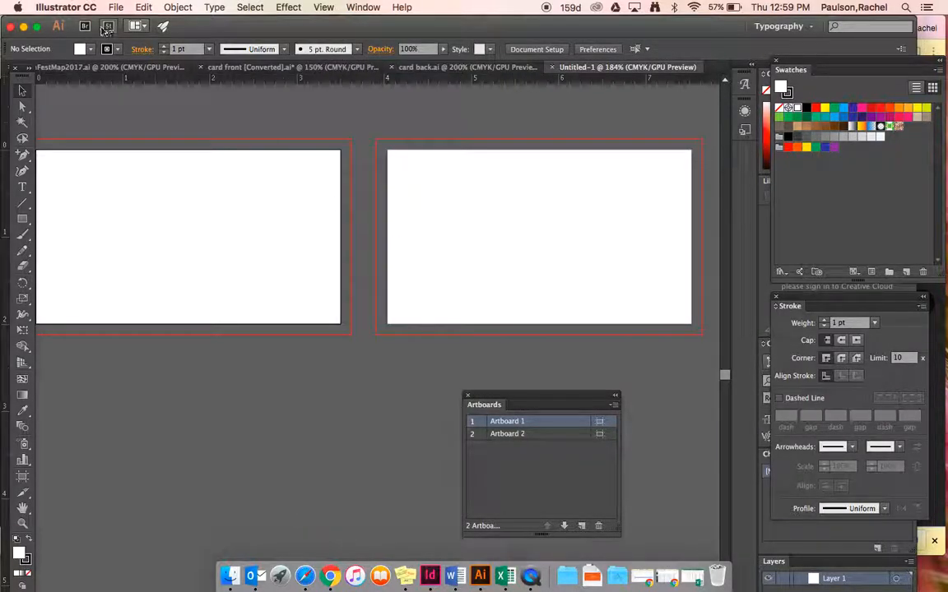
pyautogui.moveTo(25, 84); pyautogui.dragTo(40, 86)
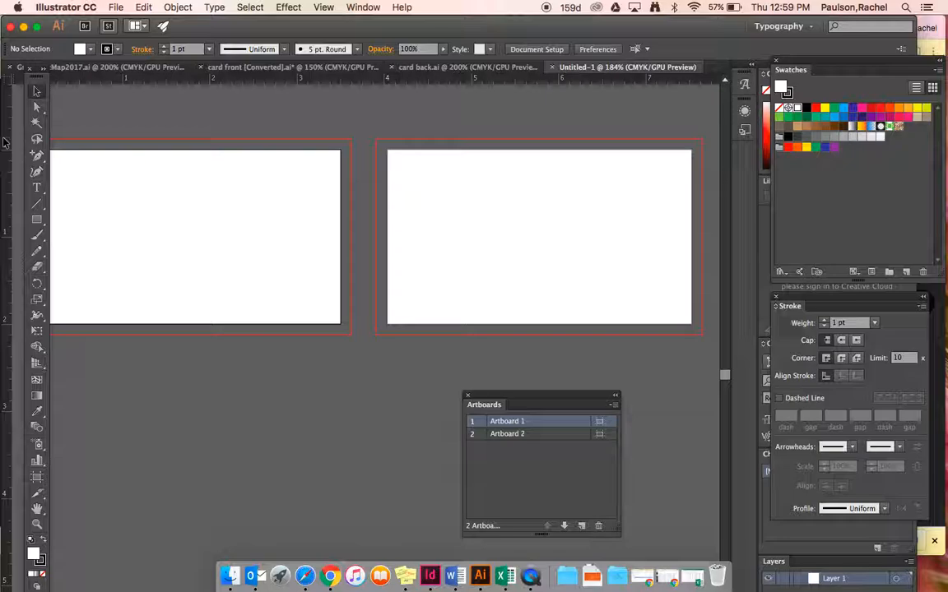
# Place a vertical guide just inside the second artboard's left edge and a horizontal guide just below the artboards' top edge
pyautogui.moveTo(4, 141); pyautogui.dragTo(388, 159)
pyautogui.moveTo(389, 160); pyautogui.dragTo(394, 158)
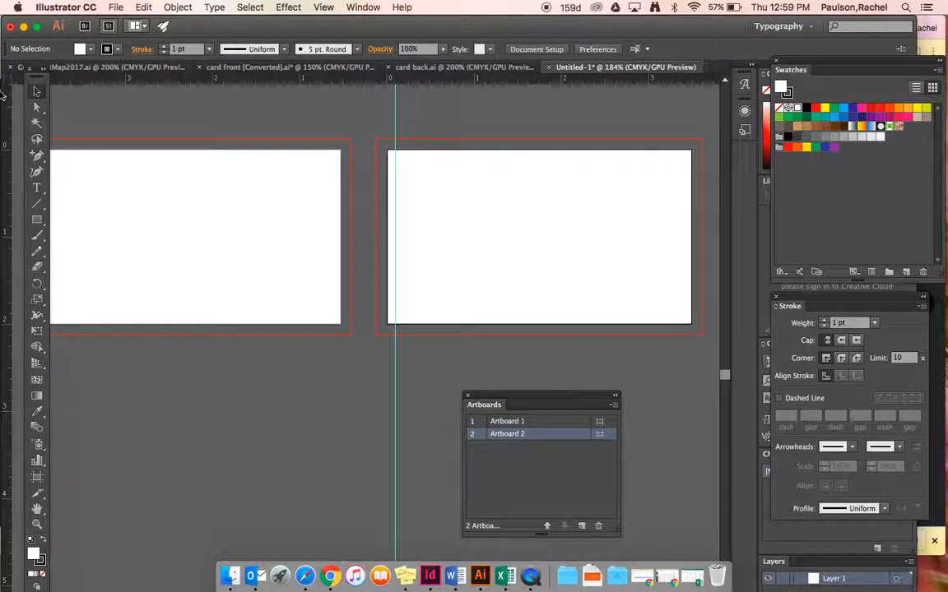
pyautogui.moveTo(280, 82); pyautogui.dragTo(268, 309)
pyautogui.moveTo(263, 354); pyautogui.dragTo(255, 385)
pyautogui.scroll(-5, 255, 385)
pyautogui.hscroll(-2, 255, 385)
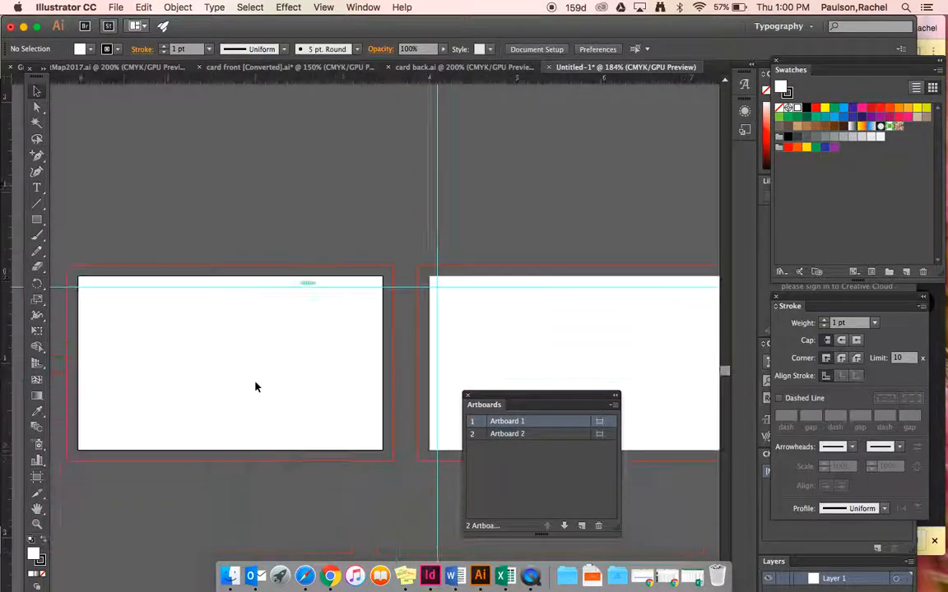
pyautogui.scroll(-1, 255, 385)
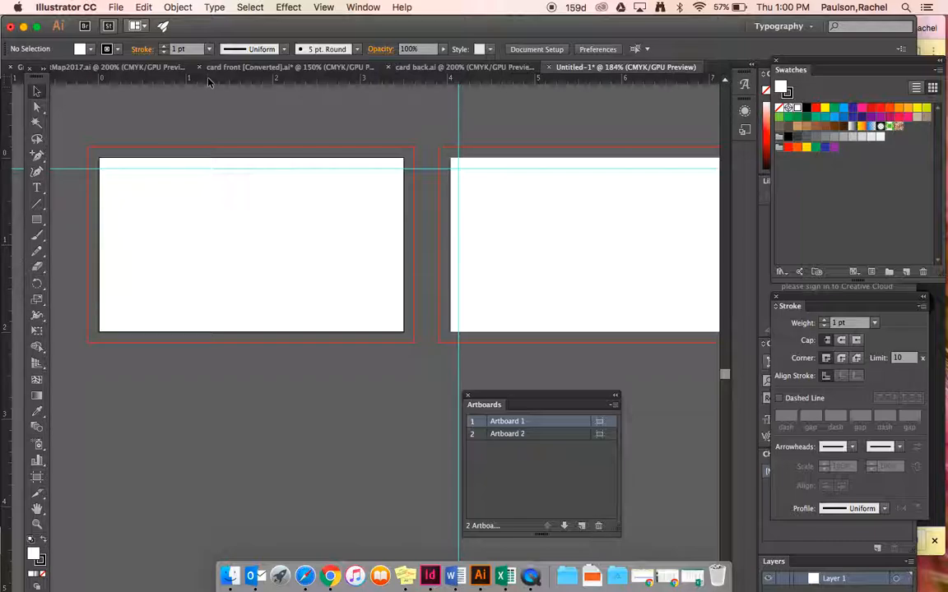
# Add safe-margin guides just inside the artboards' bottom edge, the first artboard's left edge and the right edges of both artboards
pyautogui.moveTo(208, 80); pyautogui.dragTo(161, 326)
pyautogui.moveTo(17, 181); pyautogui.dragTo(109, 196)
pyautogui.hscroll(5, 109, 197)
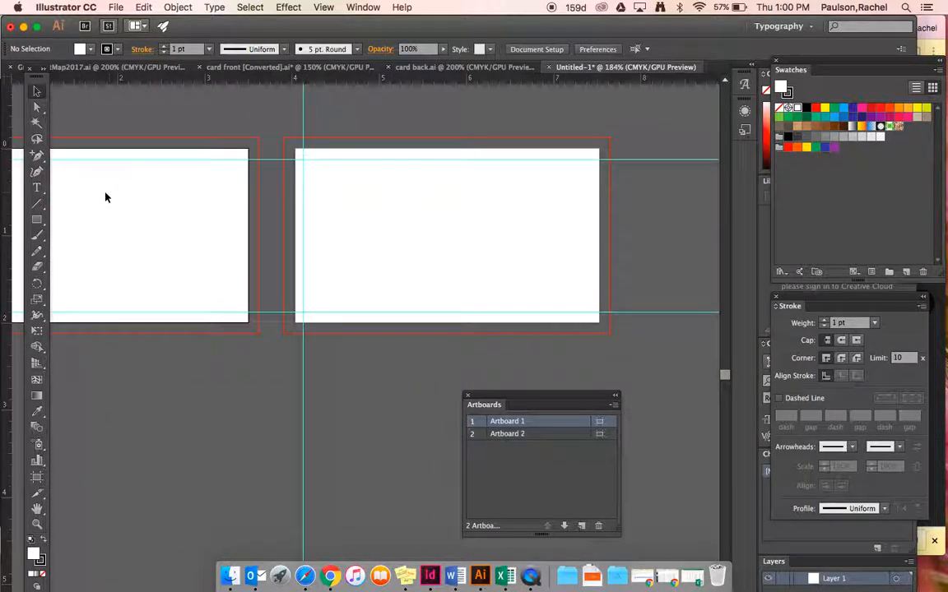
pyautogui.moveTo(8, 154); pyautogui.dragTo(236, 186)
pyautogui.moveTo(335, 174); pyautogui.dragTo(587, 202)
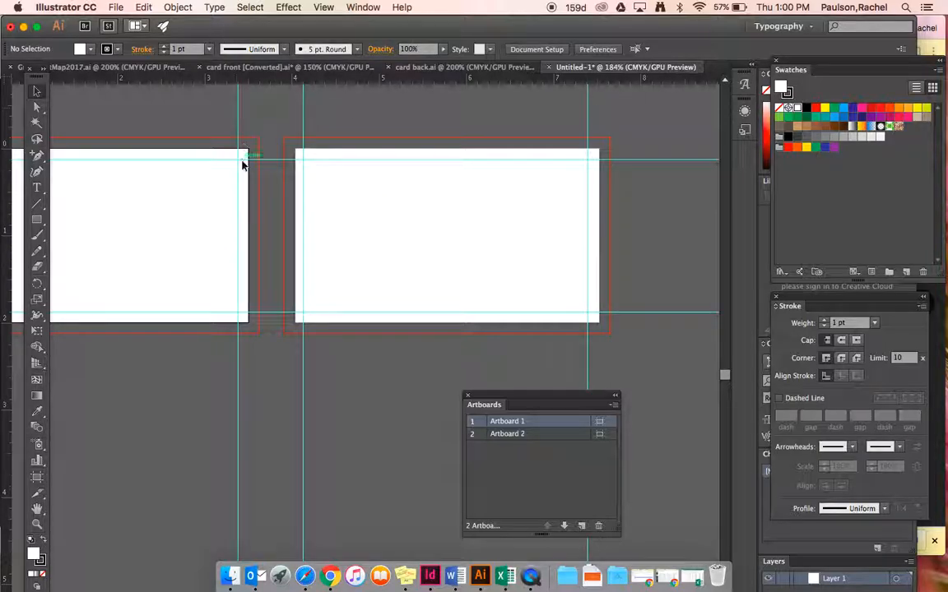
pyautogui.hscroll(-5, 242, 164)
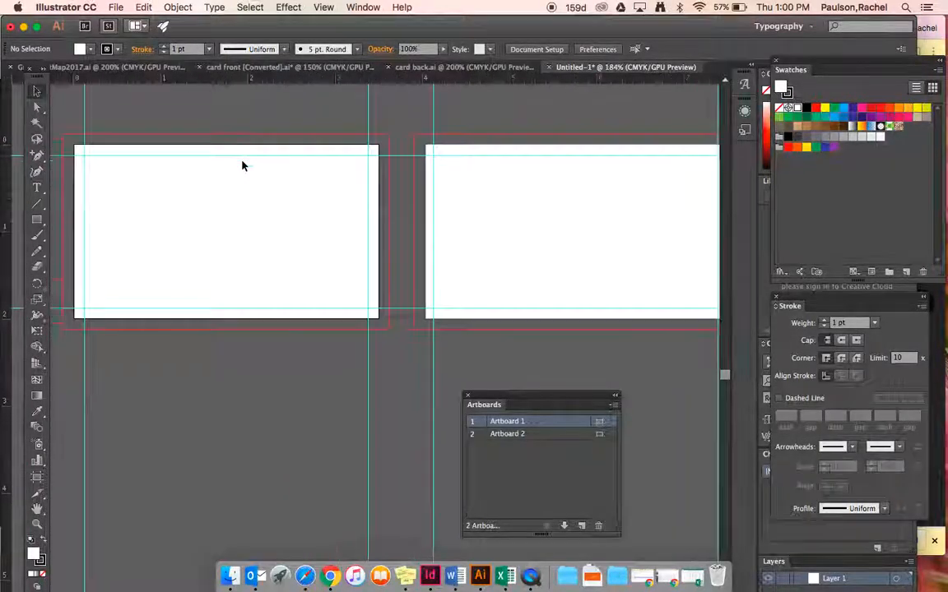
pyautogui.hscroll(-2, 242, 166)
pyautogui.scroll(-1, 241, 166)
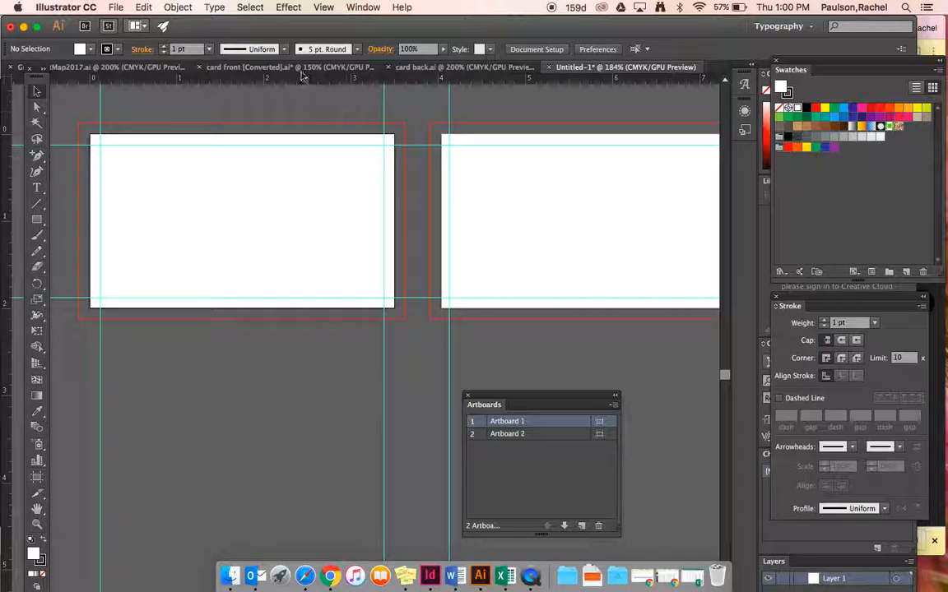
# Copy the Paulson Bros. WoodworkX logo from the card front document and place it in the upper-left area of the new document's first artboard
pyautogui.click(257, 69)
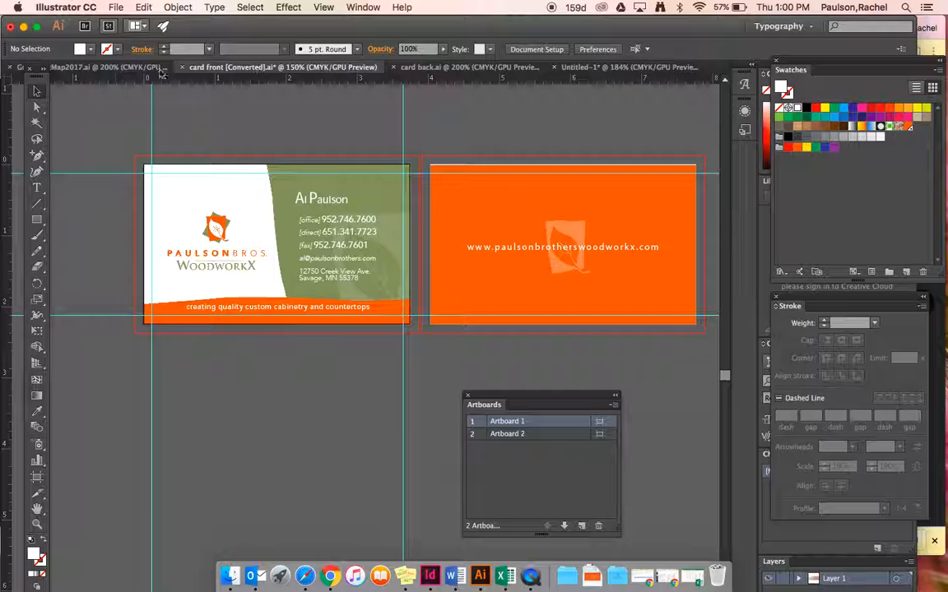
pyautogui.click(214, 238)
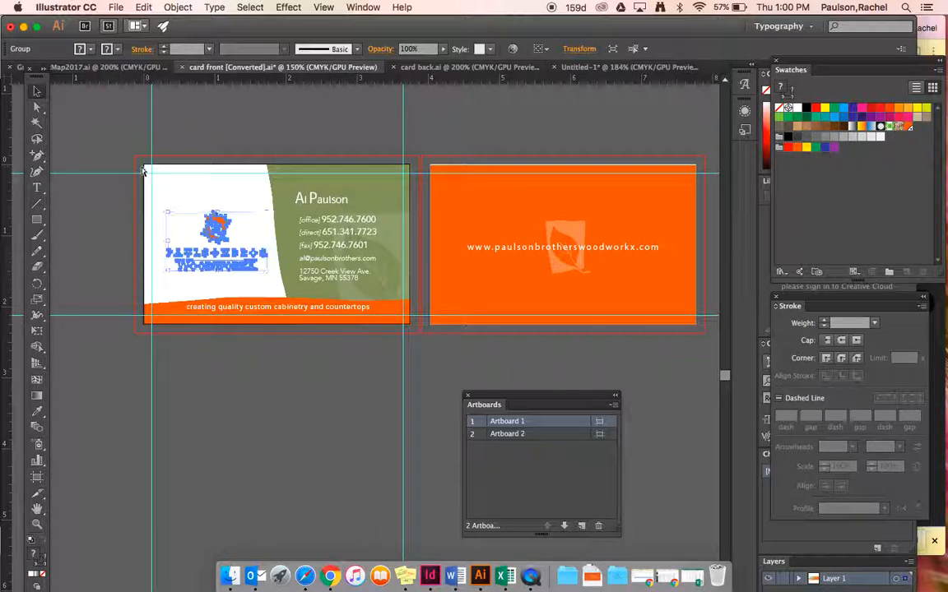
pyautogui.click(590, 69)
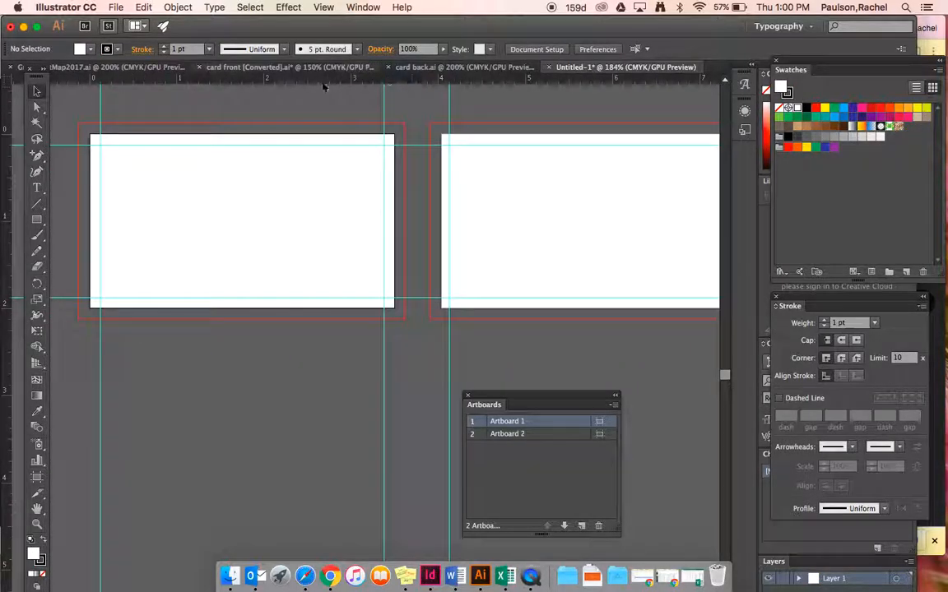
pyautogui.press('super+v')
pyautogui.moveTo(360, 362); pyautogui.dragTo(183, 186)
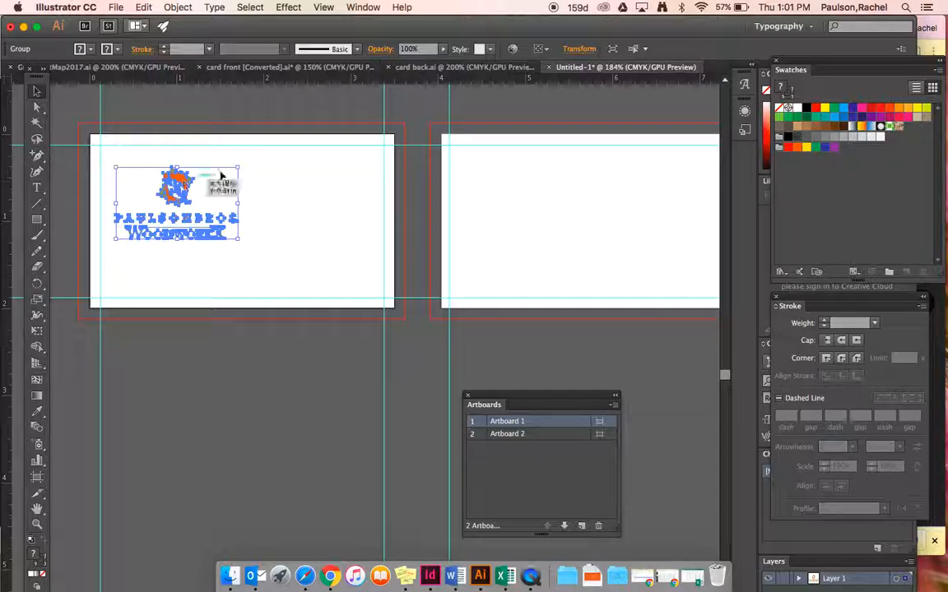
pyautogui.click(309, 282)
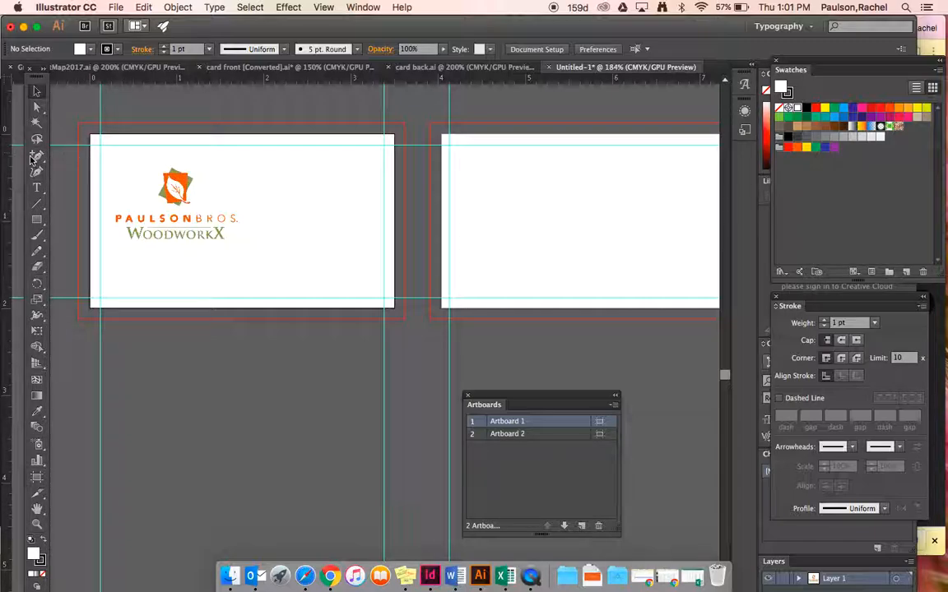
# Examine the contact text on the finished card in the card front document at close range
pyautogui.press('super+equal')
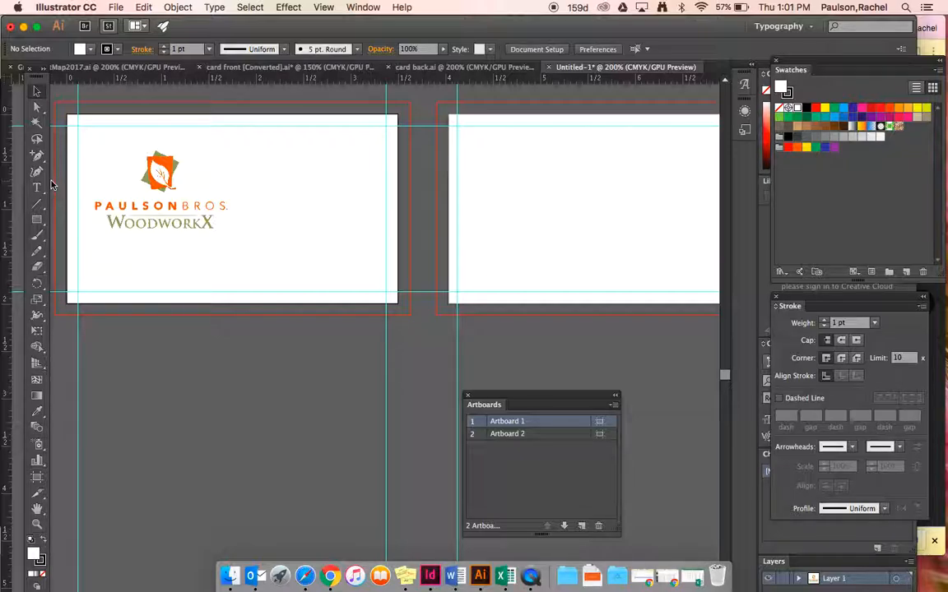
pyautogui.click(35, 191)
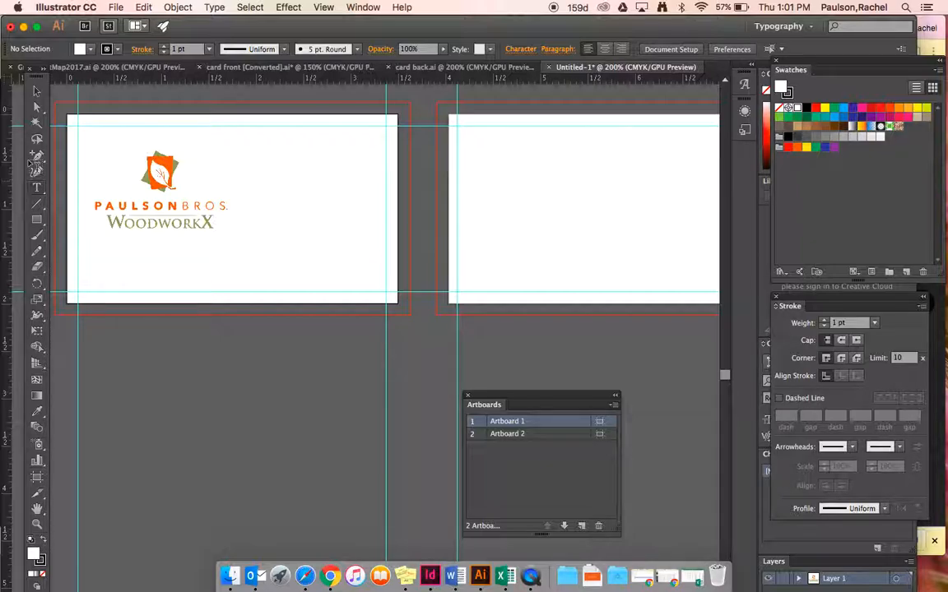
pyautogui.click(448, 68)
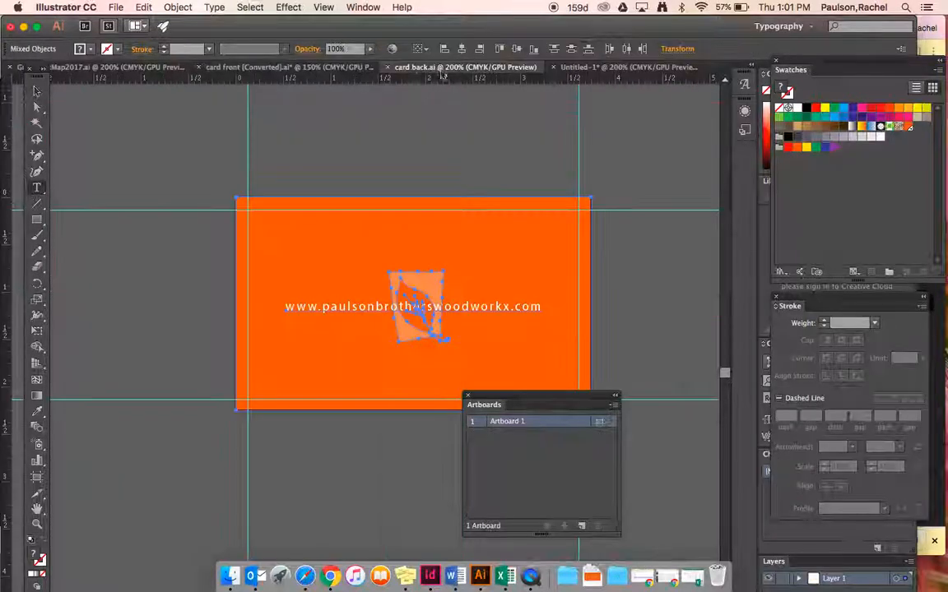
pyautogui.click(311, 66)
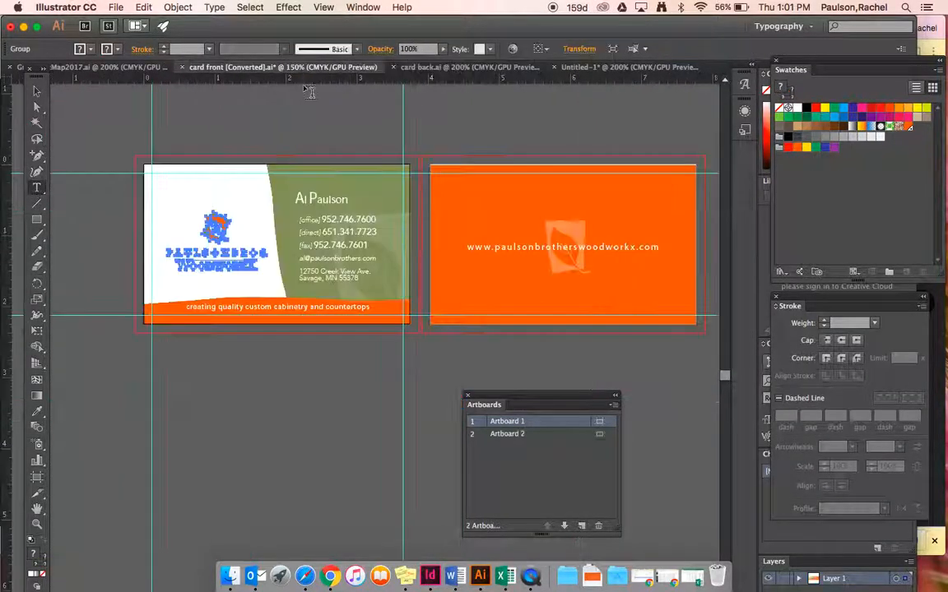
pyautogui.click(36, 91)
pyautogui.click(78, 116)
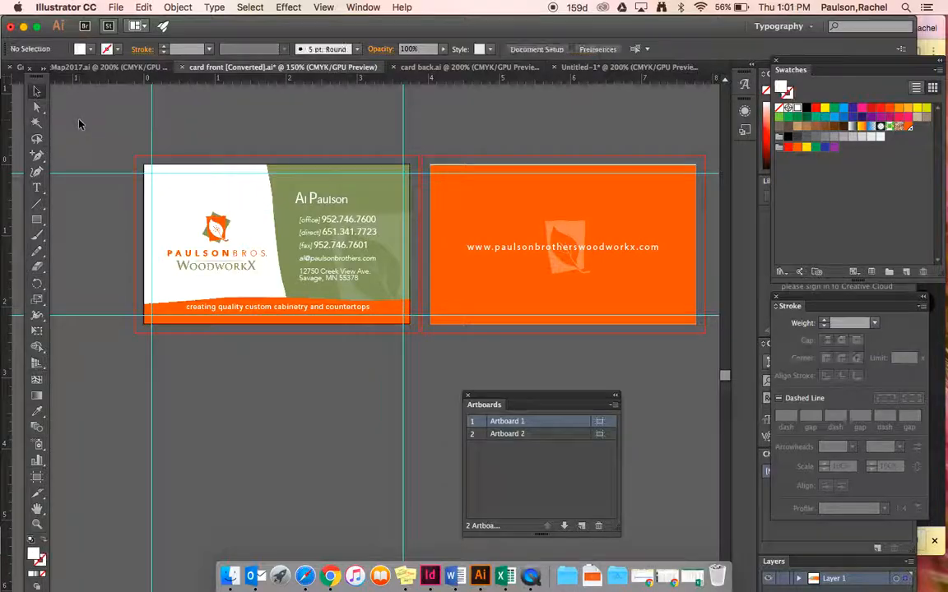
pyautogui.press('super+equal')
pyautogui.press('super+equal')
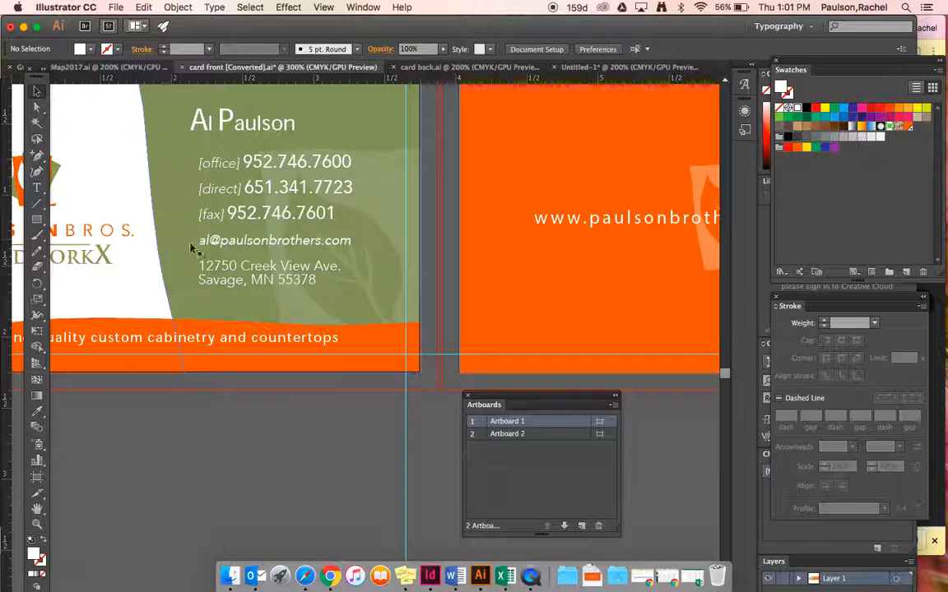
pyautogui.scroll(-3, 338, 244)
pyautogui.hscroll(-3, 338, 244)
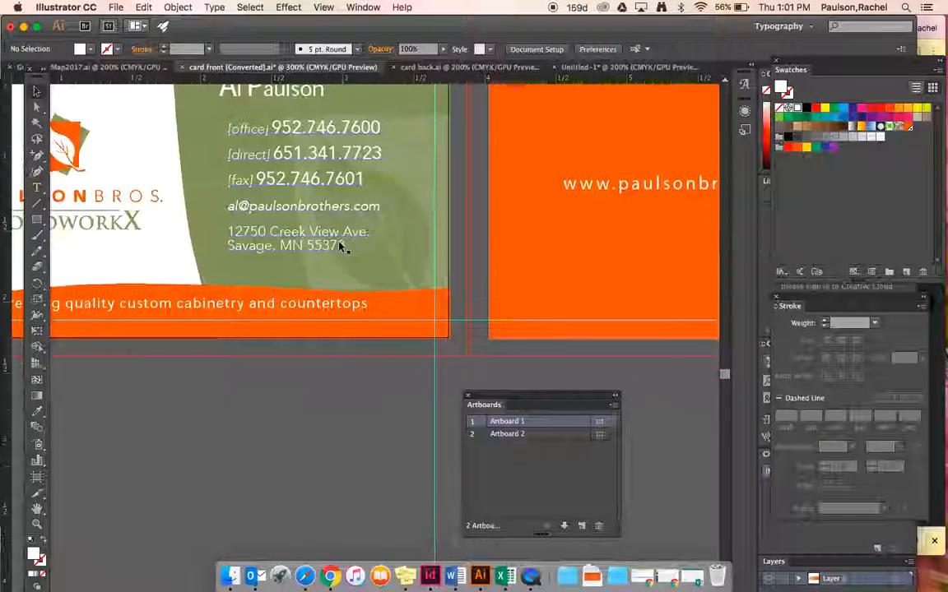
# Examine the contact text block and its placement on the front of the finished card
pyautogui.scroll(2, 341, 247)
pyautogui.hscroll(-2, 342, 247)
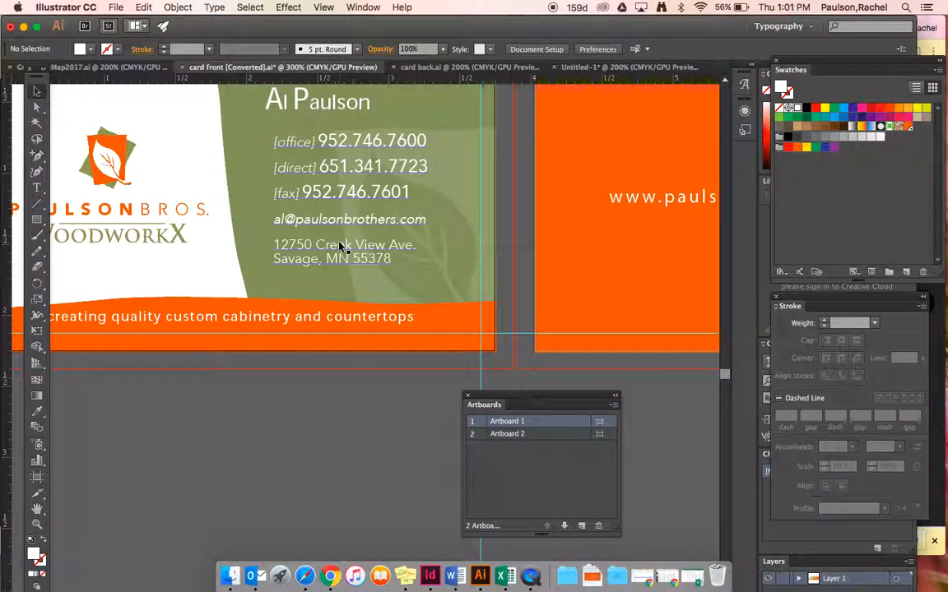
pyautogui.scroll(1, 342, 247)
pyautogui.click(313, 162)
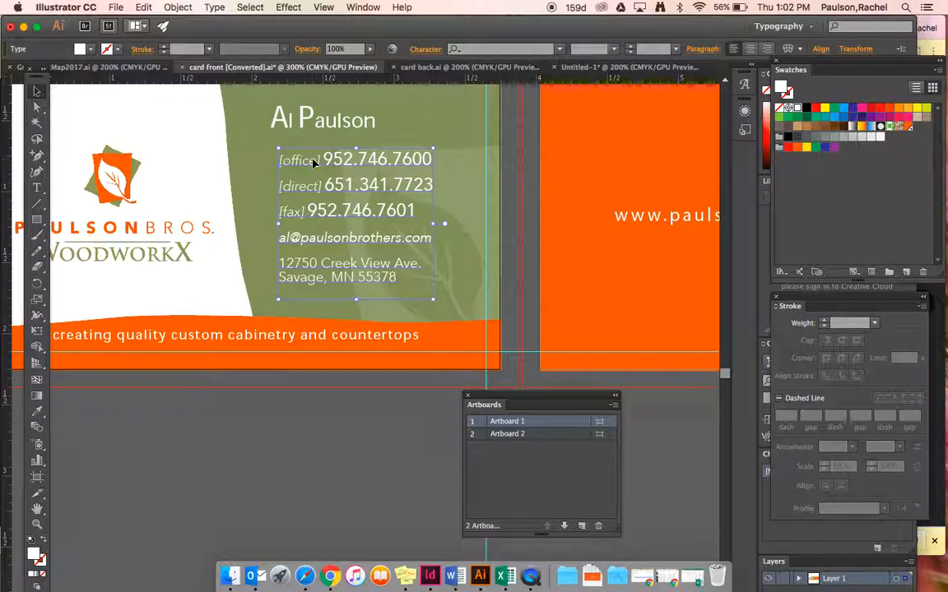
pyautogui.click(178, 401)
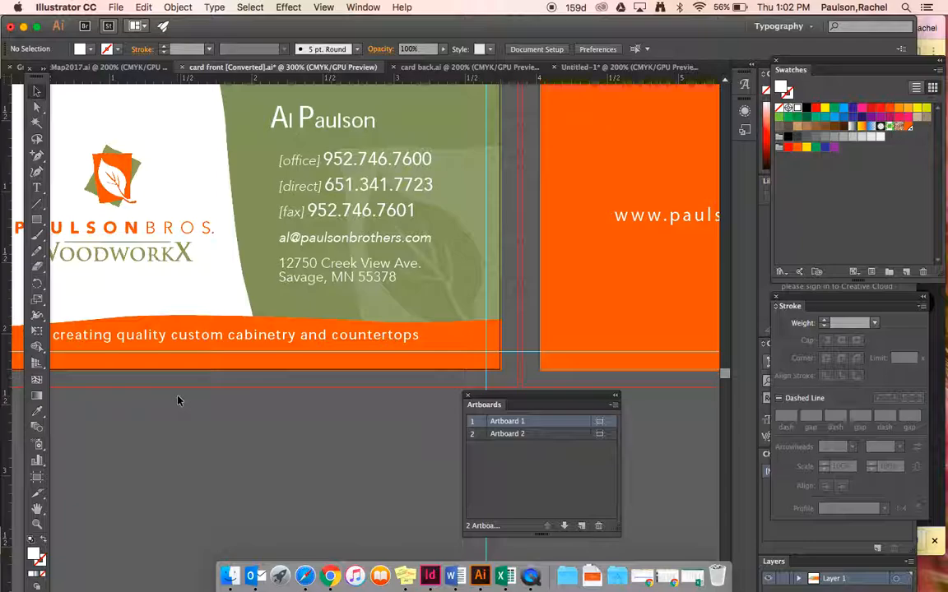
pyautogui.hscroll(-3, 177, 400)
pyautogui.scroll(-2, 178, 400)
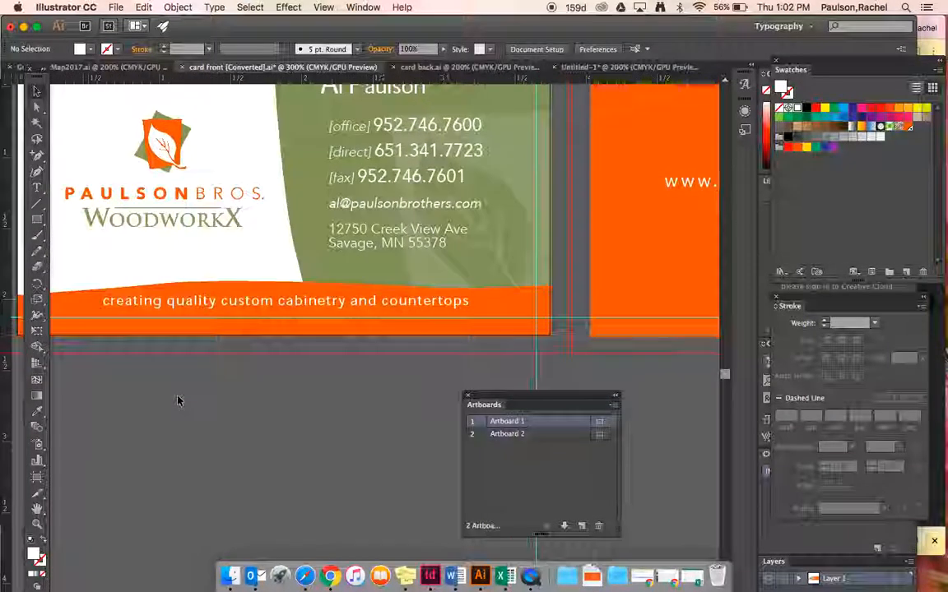
pyautogui.hscroll(5, 177, 401)
pyautogui.scroll(3, 178, 401)
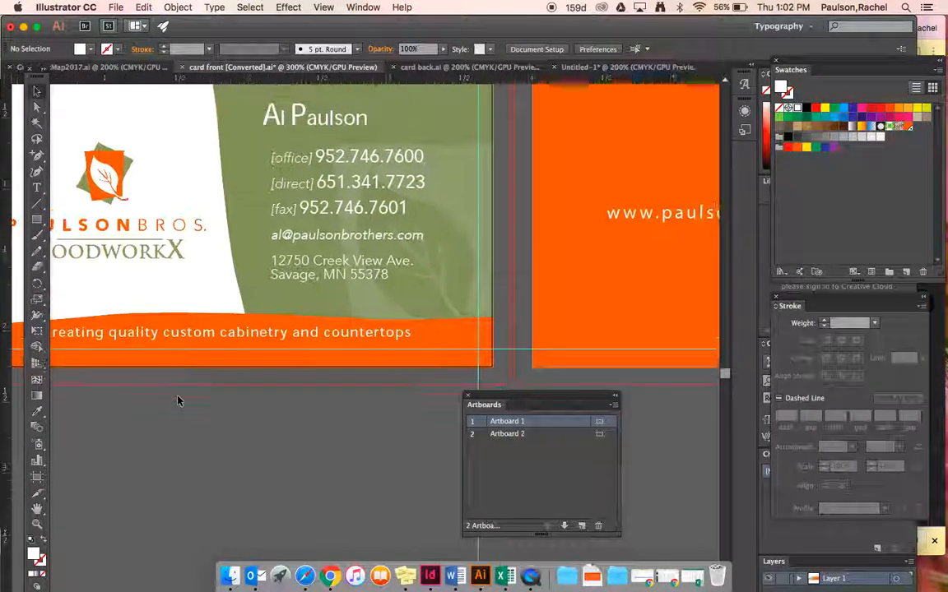
# Close the Artboards panel to clear the view of the finished card's lower area
pyautogui.click(467, 400)
pyautogui.hscroll(-4, 345, 372)
pyautogui.scroll(1, 345, 372)
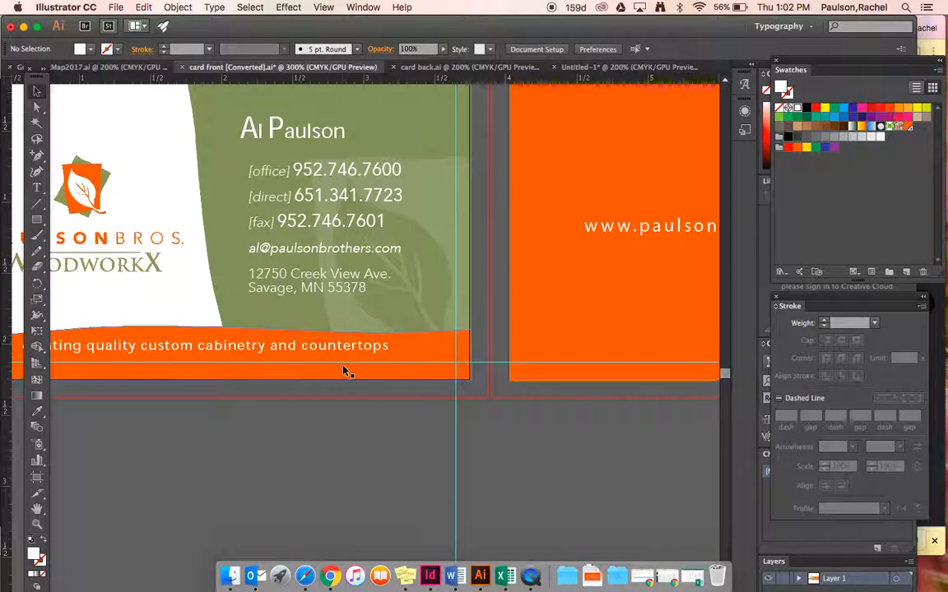
pyautogui.hscroll(-1, 345, 372)
pyautogui.scroll(-1, 345, 372)
pyautogui.scroll(2, 345, 372)
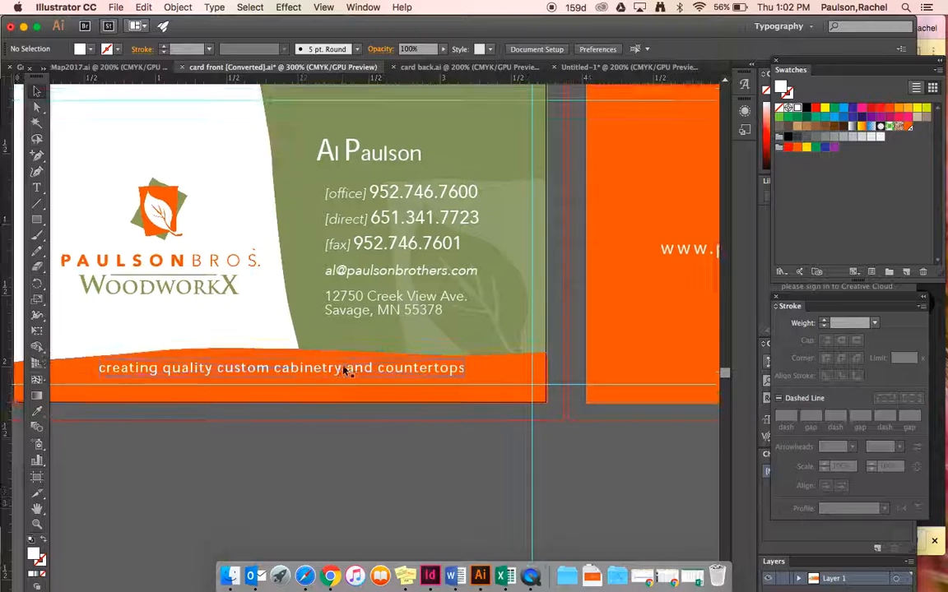
# Select the faded leaf artwork behind the contact text and examine how it is clipped to the card edge
pyautogui.click(481, 236)
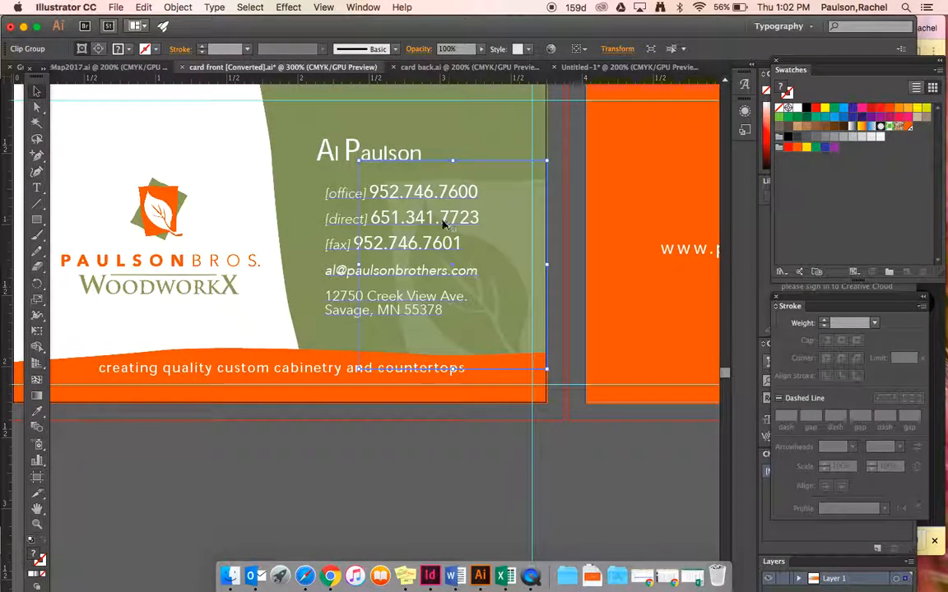
pyautogui.scroll(2, 481, 236)
pyautogui.hscroll(-1, 481, 236)
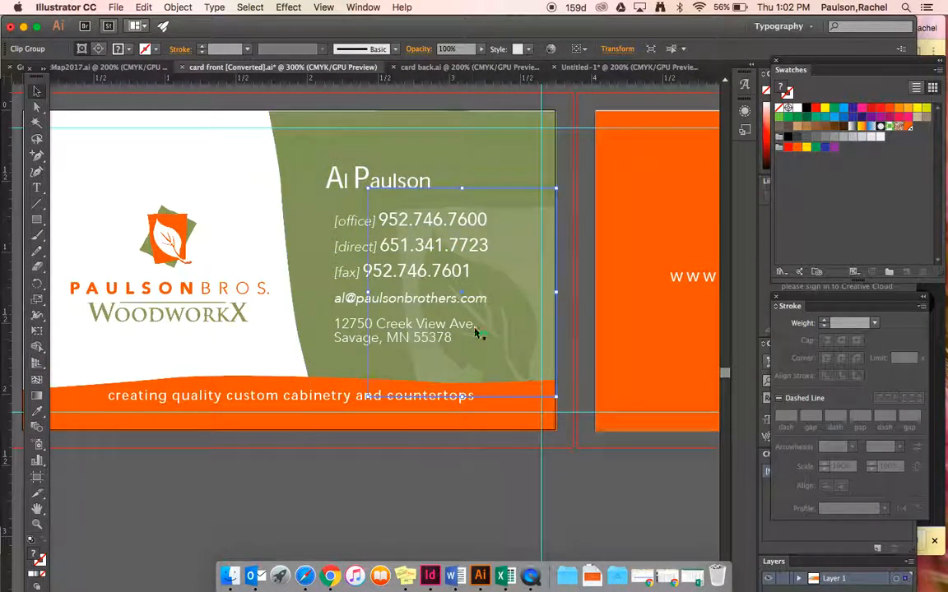
pyautogui.press('super+equal')
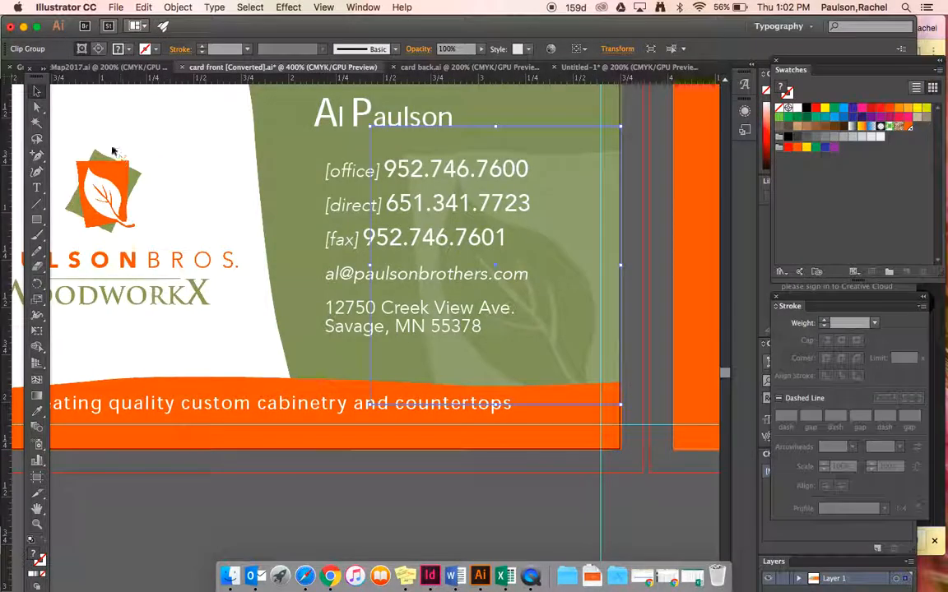
# Place a trial copy of the logo's orange leaf shape on the green area below the address and delete it
pyautogui.click(103, 176)
pyautogui.click(107, 127)
pyautogui.click(108, 177)
pyautogui.click(36, 107)
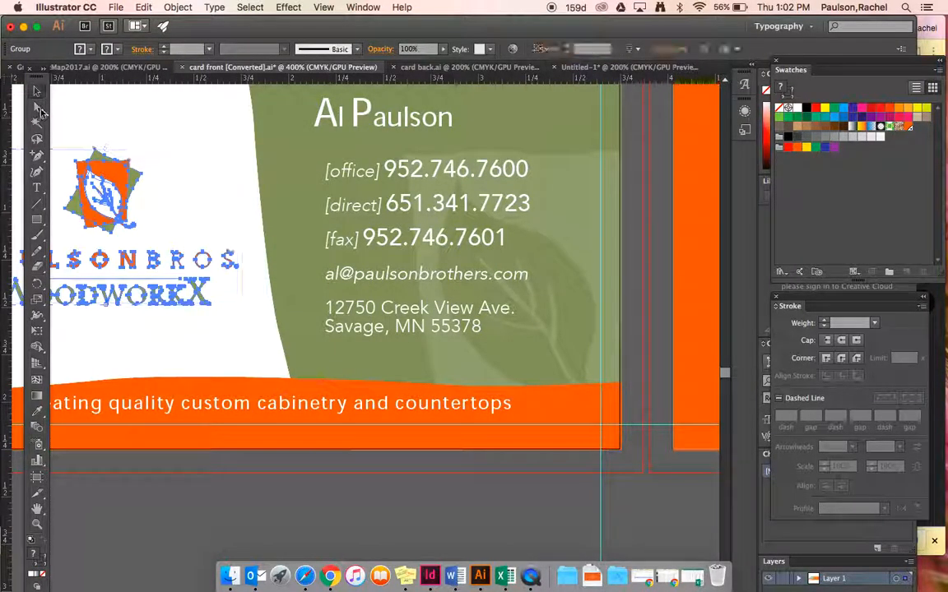
pyautogui.click(116, 156)
pyautogui.moveTo(118, 173); pyautogui.dragTo(371, 349)
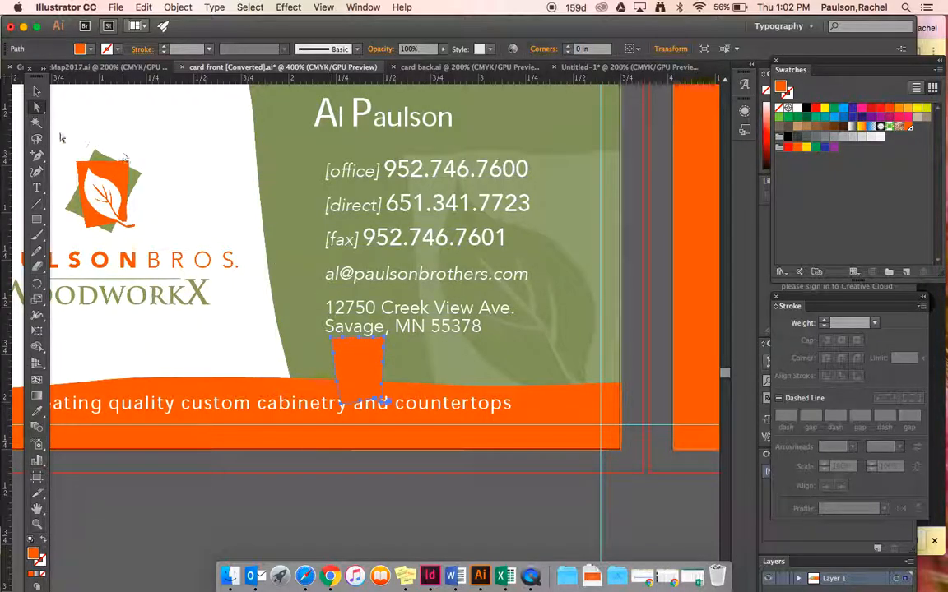
pyautogui.click(35, 90)
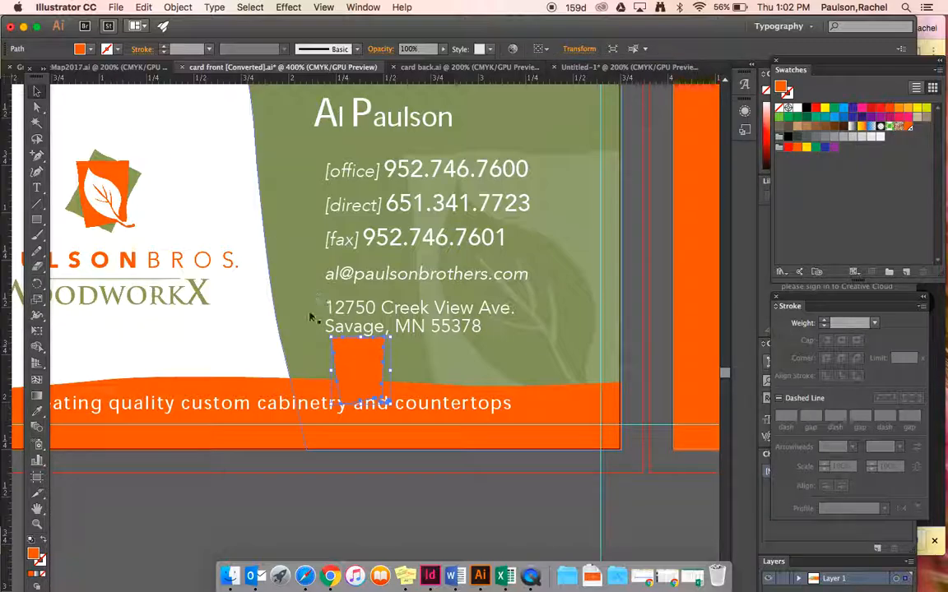
pyautogui.press('Delete')
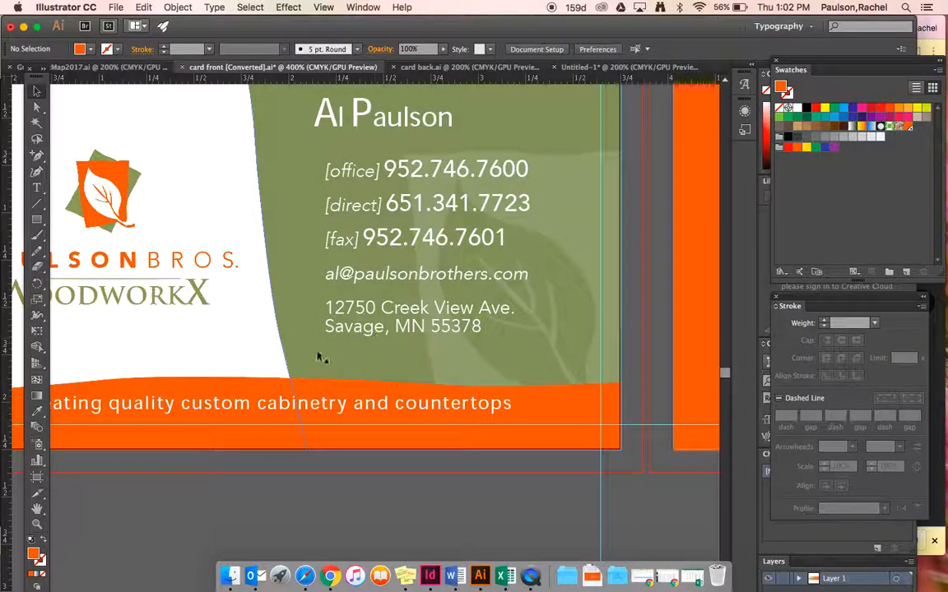
# Inspect the logo group, the green background shape and the clipped leaf watermark by selecting each in turn
pyautogui.click(109, 223)
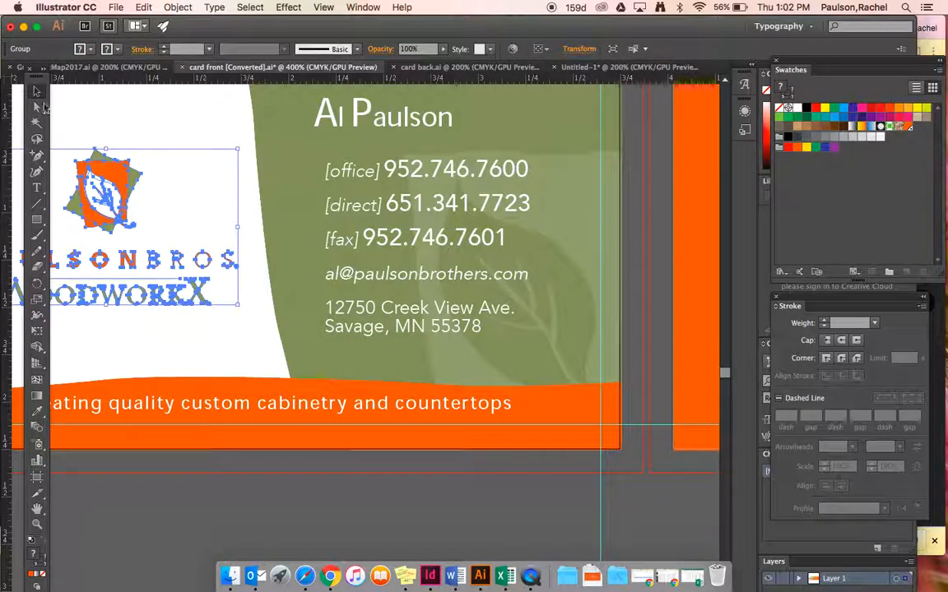
pyautogui.click(73, 110)
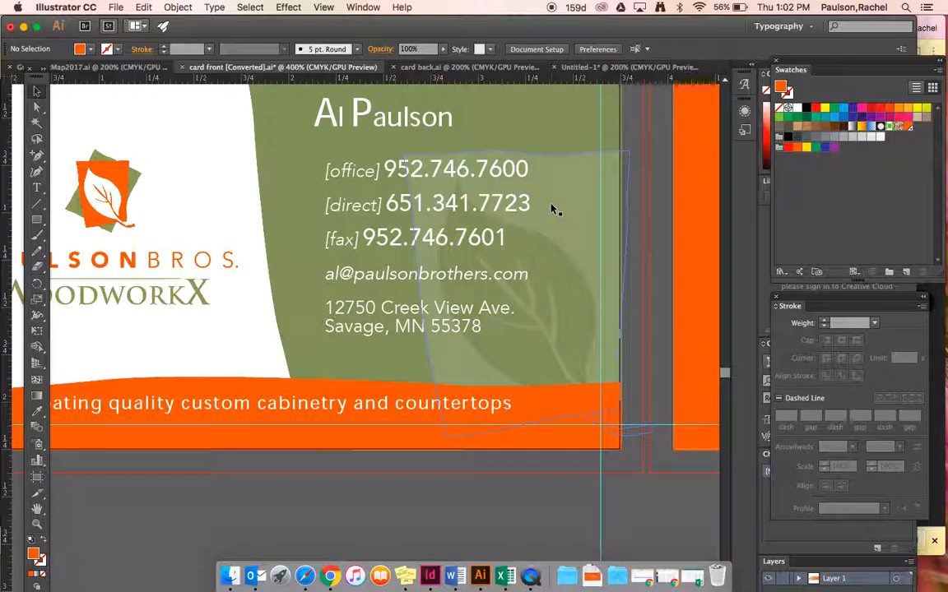
pyautogui.click(566, 144)
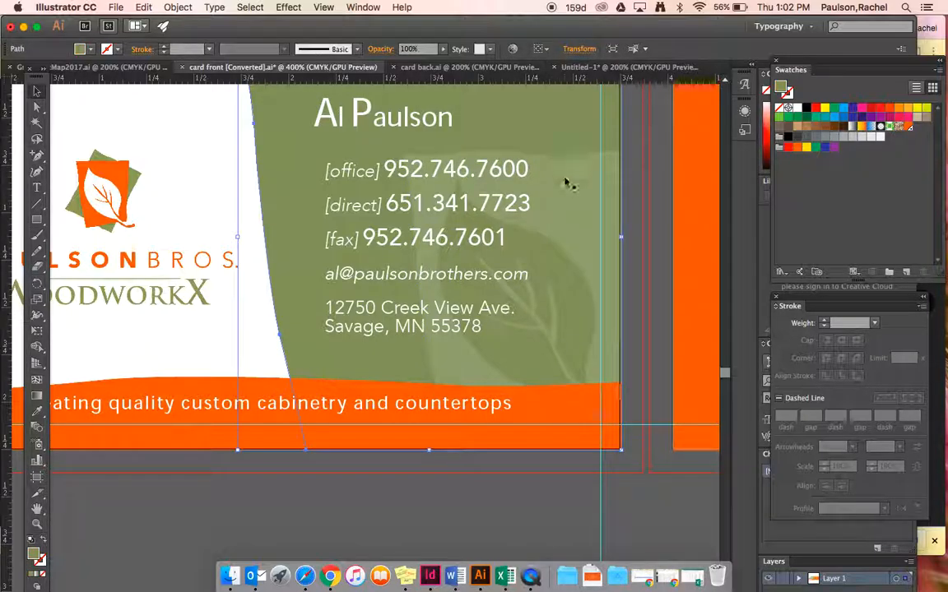
pyautogui.click(565, 185)
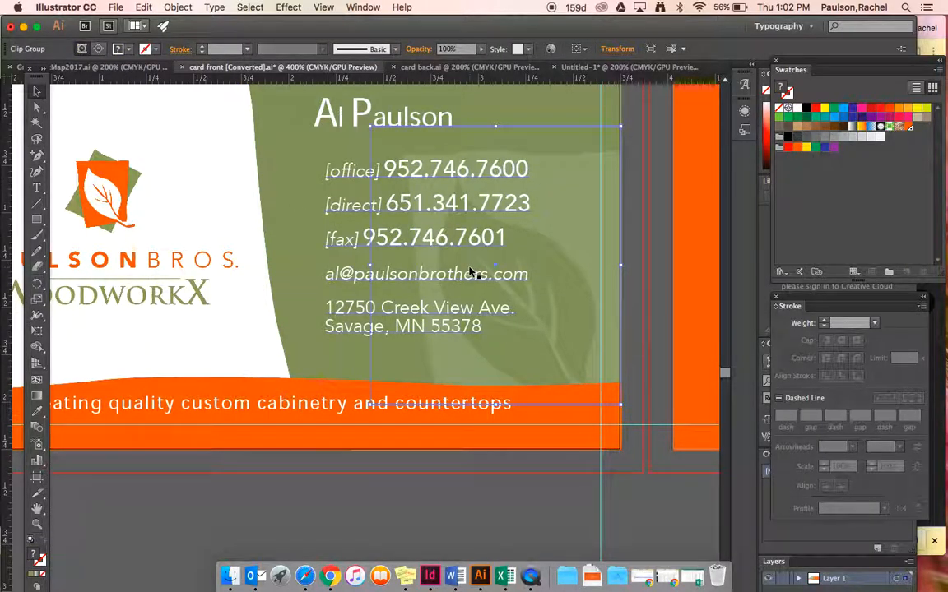
pyautogui.hscroll(-5, 469, 272)
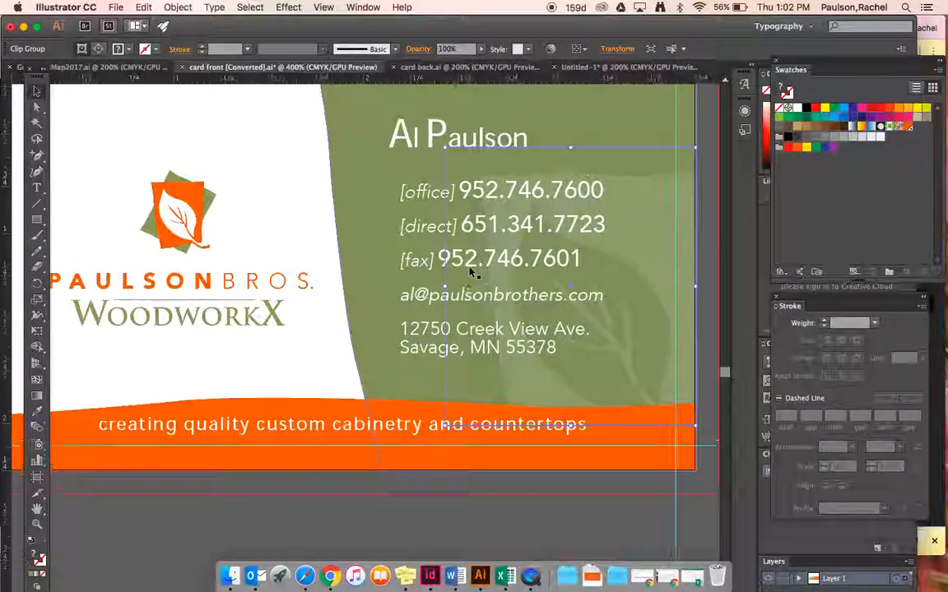
pyautogui.hscroll(-1, 471, 272)
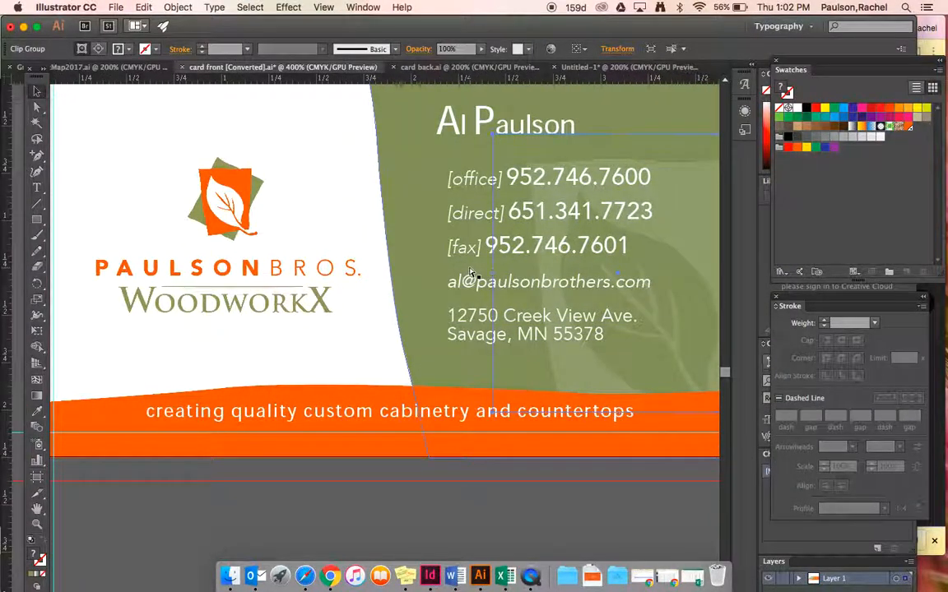
# Select the logo's orange leaf shape on its own, examine it against the whole card front, and clear the selection
pyautogui.press('super+equal')
pyautogui.press('super+equal')
pyautogui.hscroll(-7, 470, 273)
pyautogui.scroll(6, 471, 272)
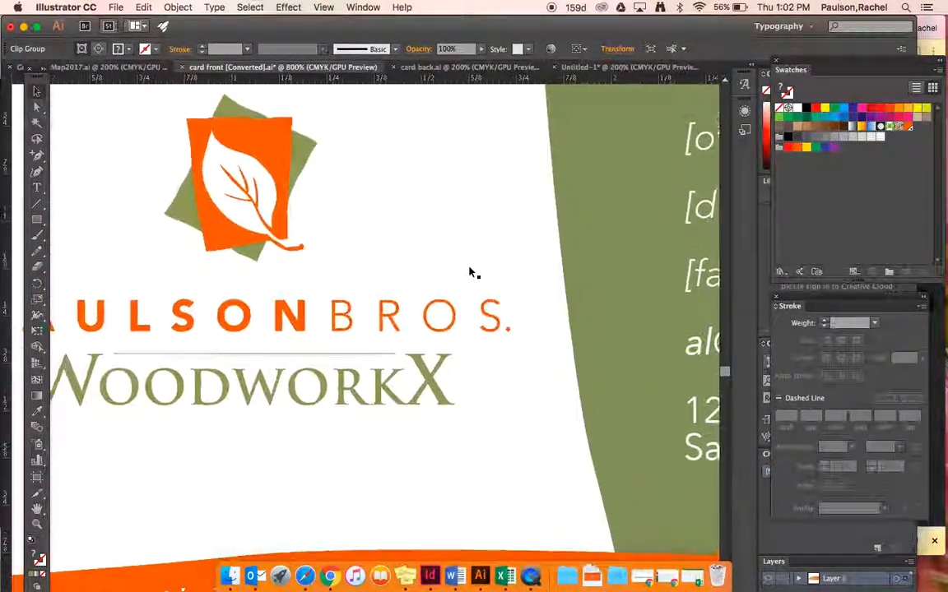
pyautogui.click(38, 108)
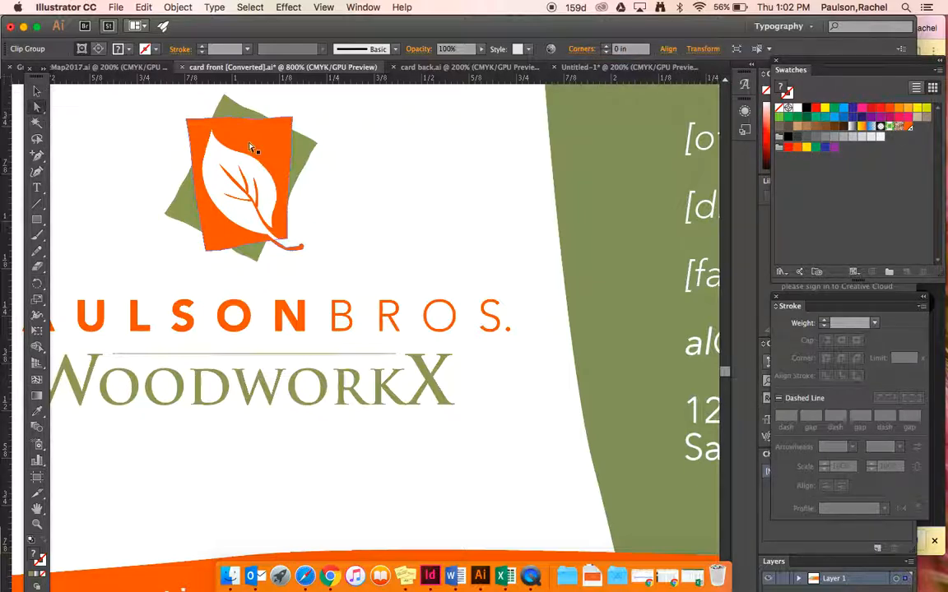
pyautogui.click(287, 125)
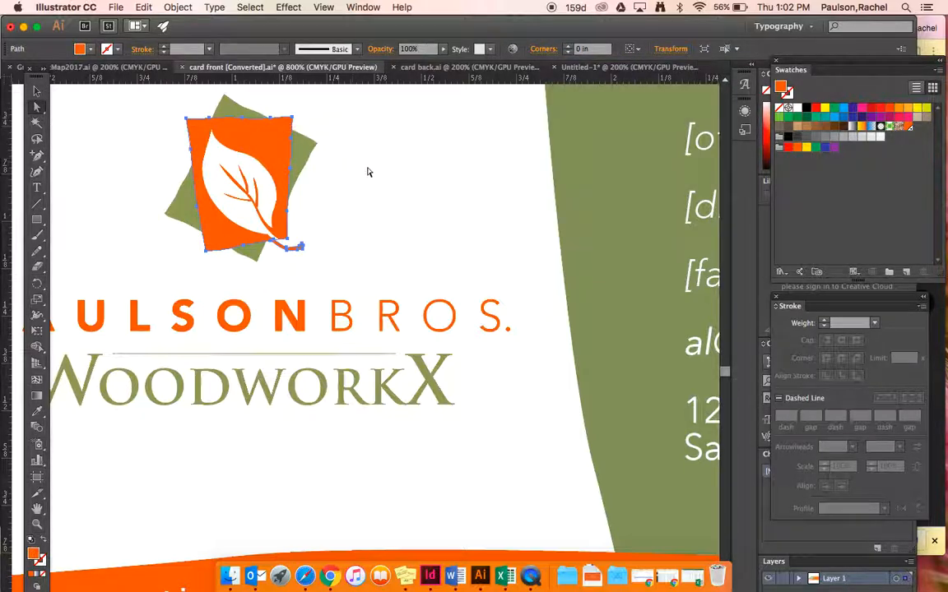
pyautogui.press('v')
pyautogui.press('super+0')
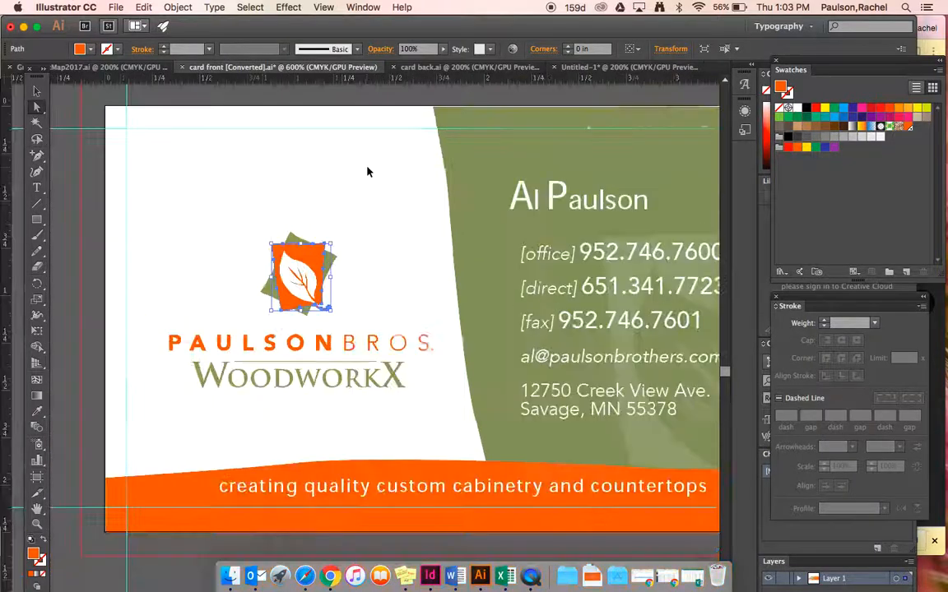
pyautogui.scroll(-3, 263, 395)
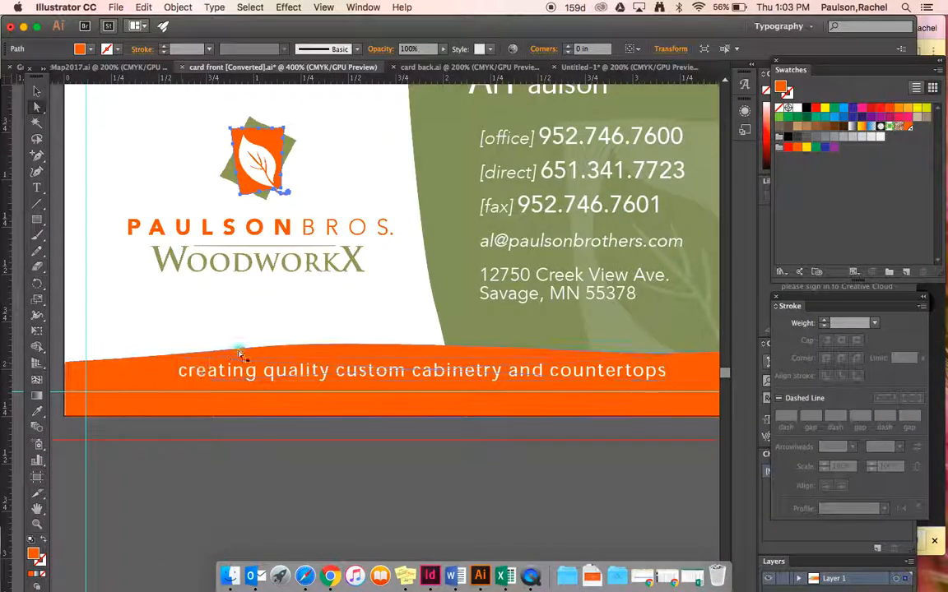
pyautogui.hscroll(5, 416, 370)
pyautogui.scroll(-2, 415, 370)
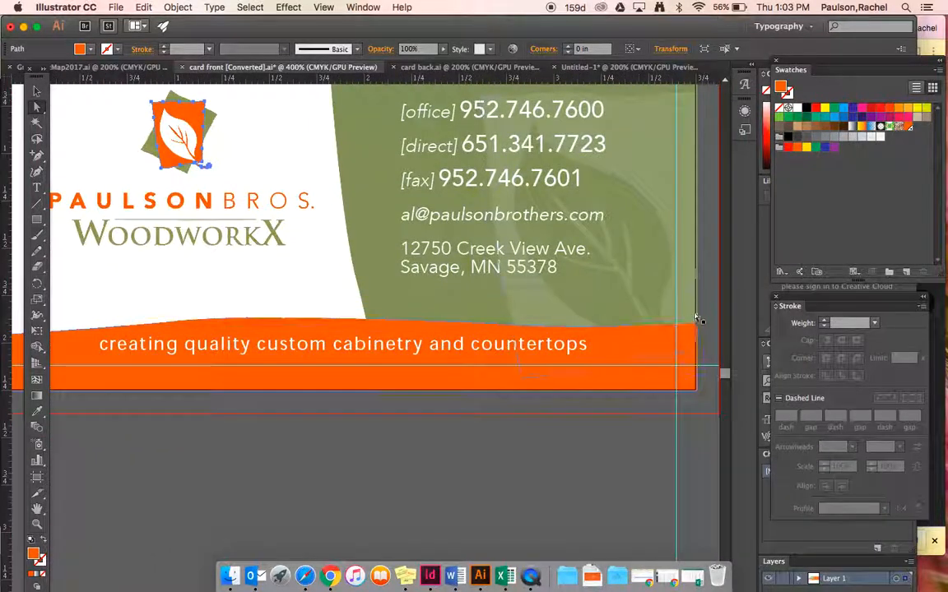
pyautogui.scroll(3, 467, 258)
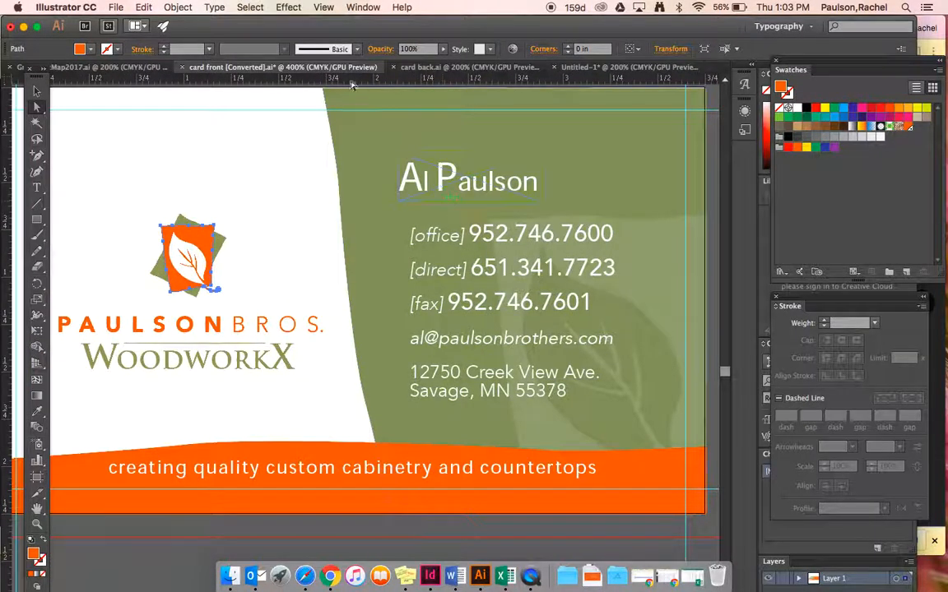
pyautogui.click(201, 156)
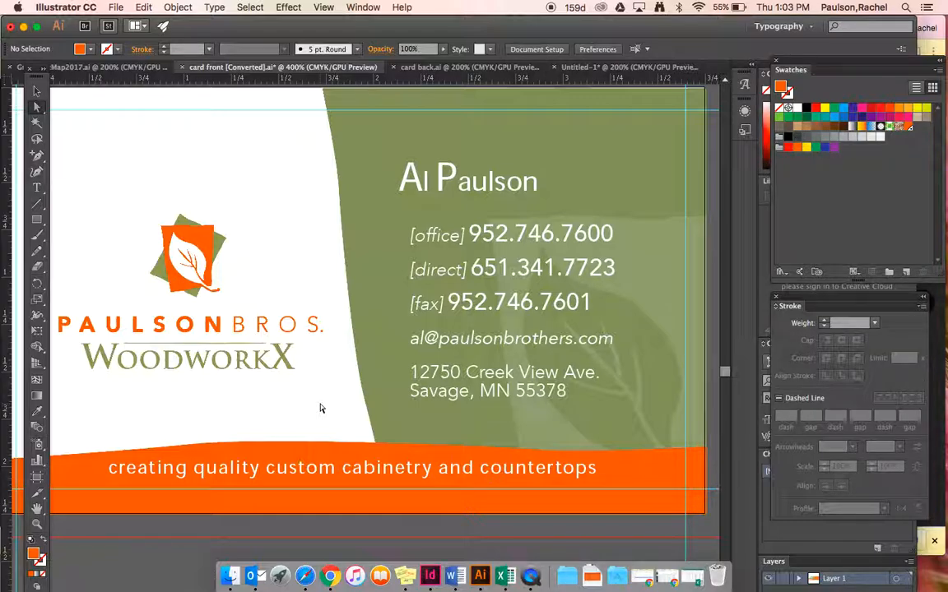
# Examine the website text and leaf artwork on the card's back and compare them with the front
pyautogui.hscroll(2, 321, 408)
pyautogui.hscroll(10, 321, 408)
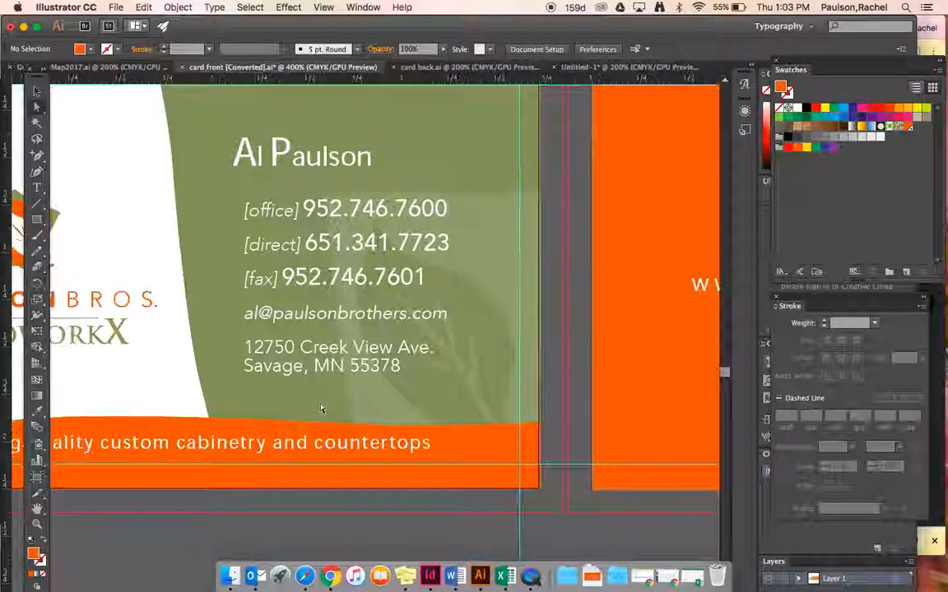
pyautogui.hscroll(5, 306, 410)
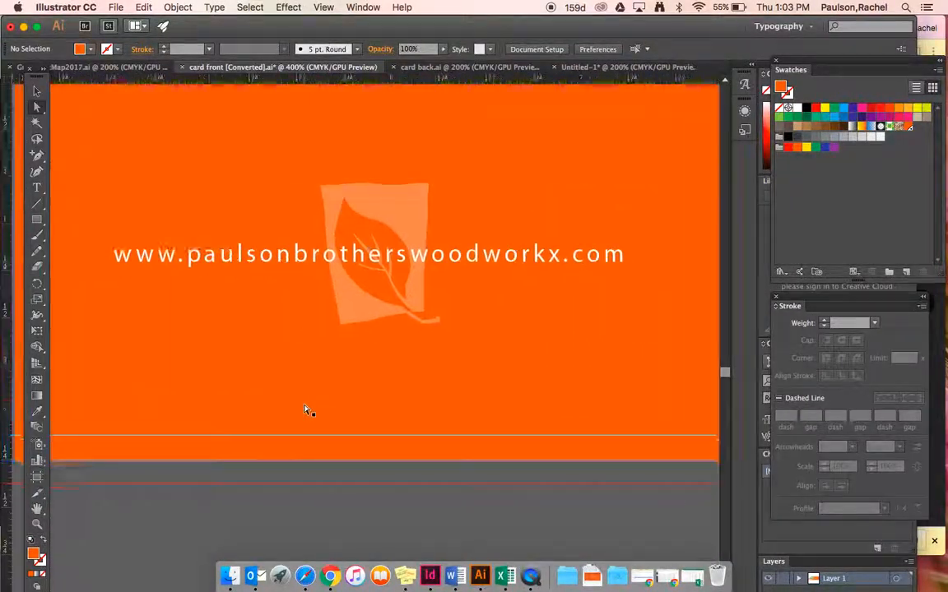
pyautogui.scroll(3, 306, 410)
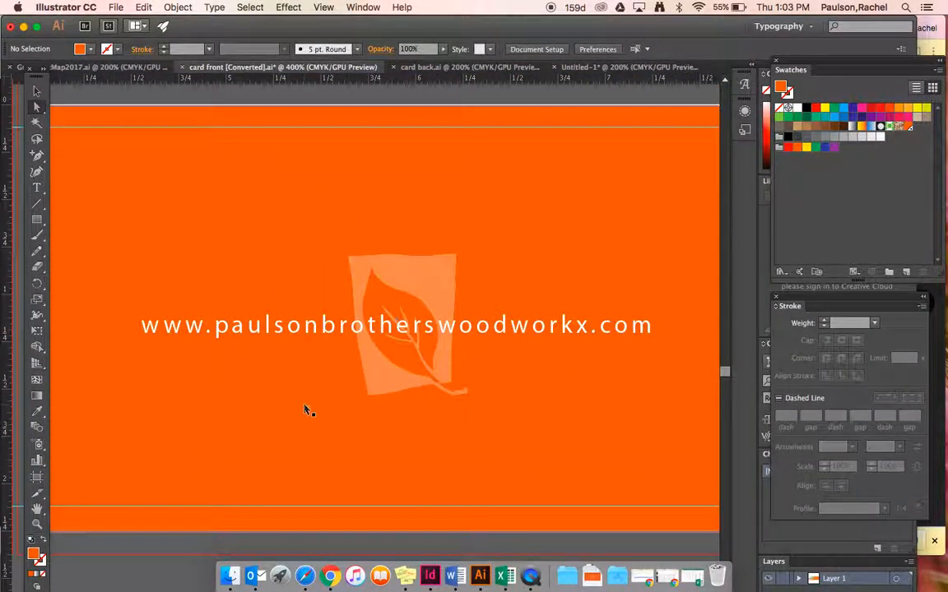
pyautogui.press('super+minus')
pyautogui.hscroll(-8, 305, 410)
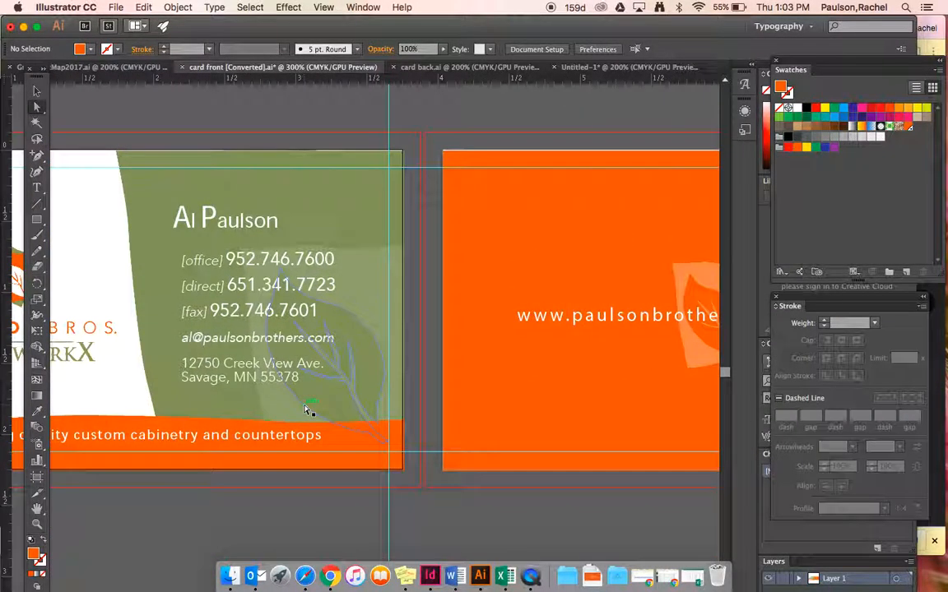
pyautogui.press('super+minus')
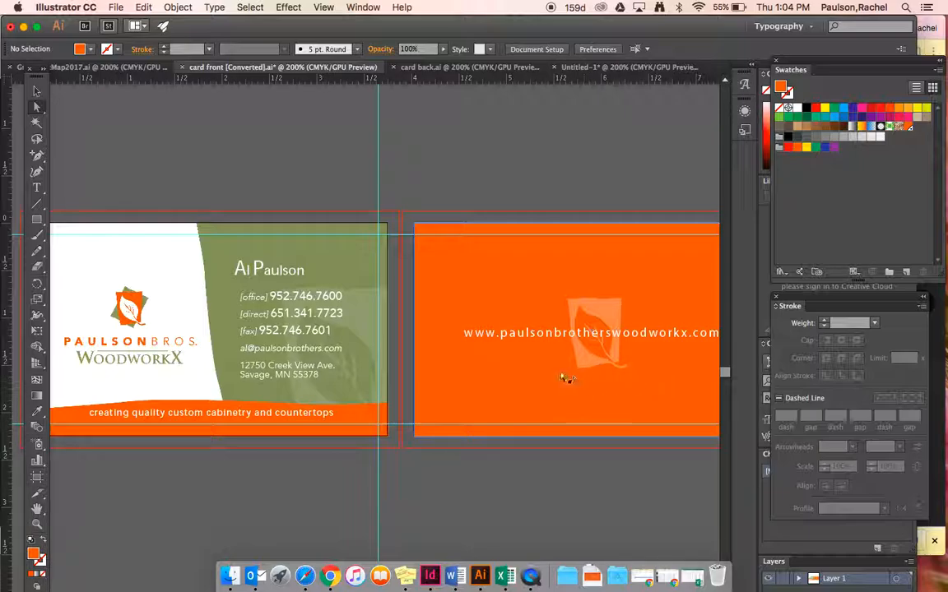
pyautogui.hscroll(-3, 300, 263)
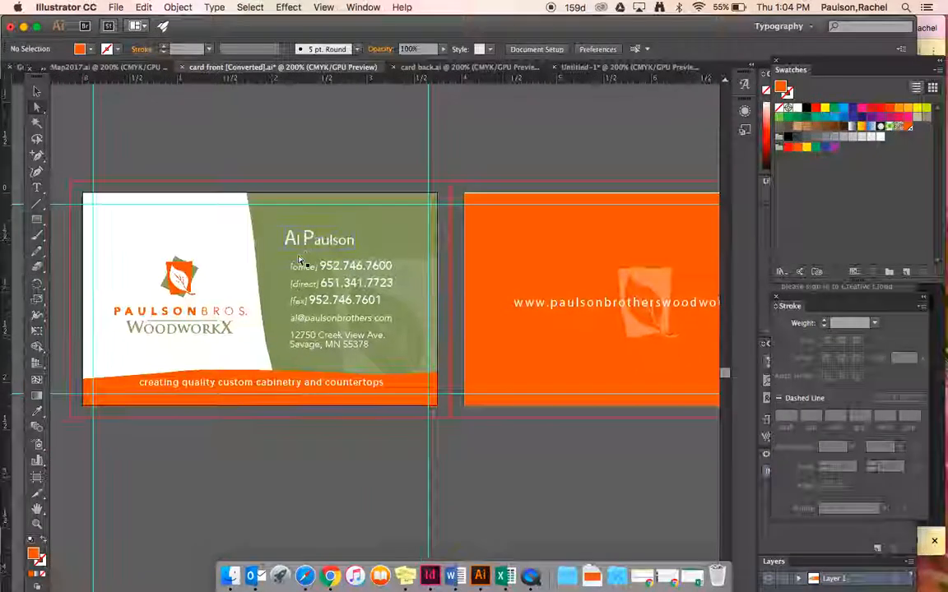
pyautogui.press('super+equal')
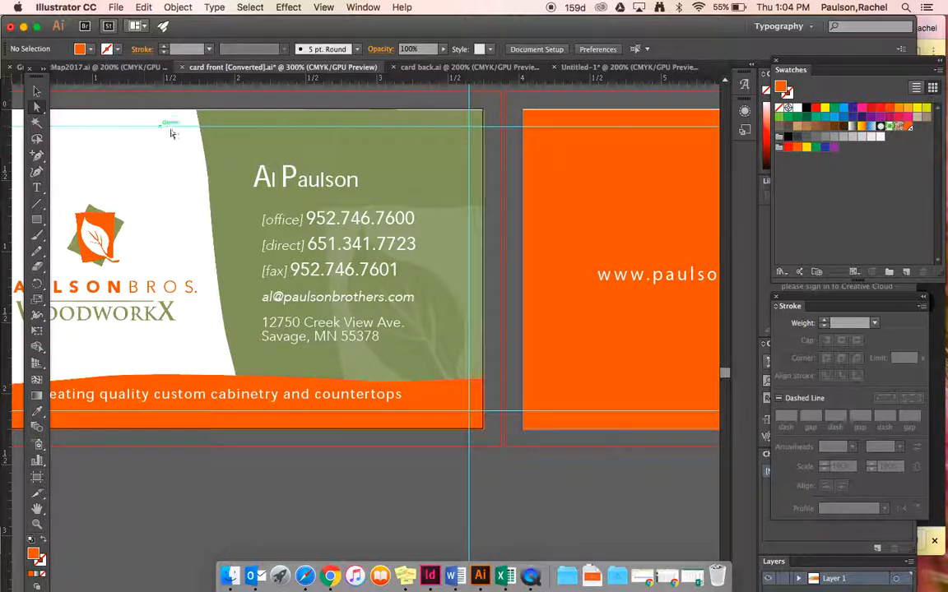
# Extend the green shape on the card front out to the bleed line by moving its two upper corner anchors and lower-right anchor
pyautogui.click(199, 111)
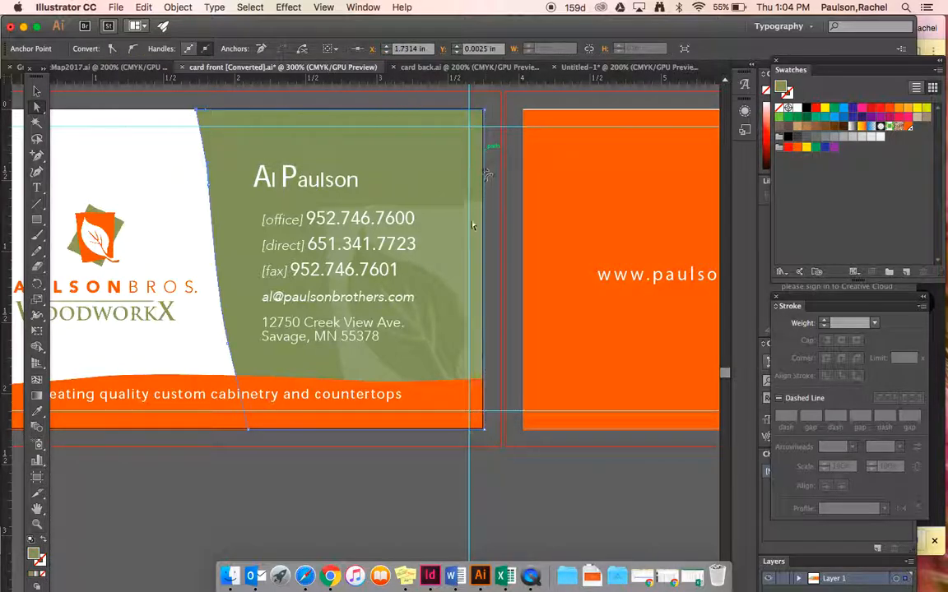
pyautogui.moveTo(199, 109); pyautogui.dragTo(189, 92)
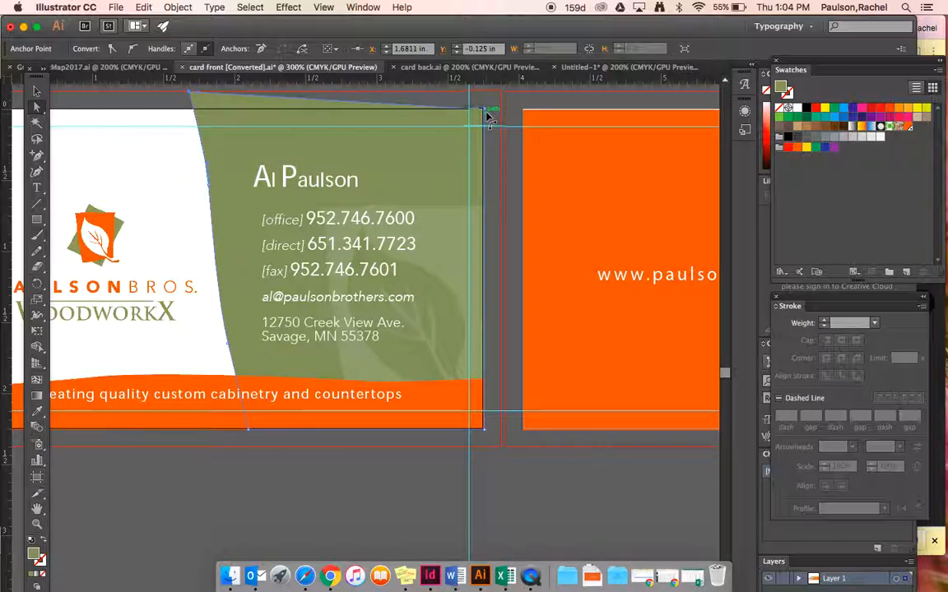
pyautogui.moveTo(485, 112); pyautogui.dragTo(499, 93)
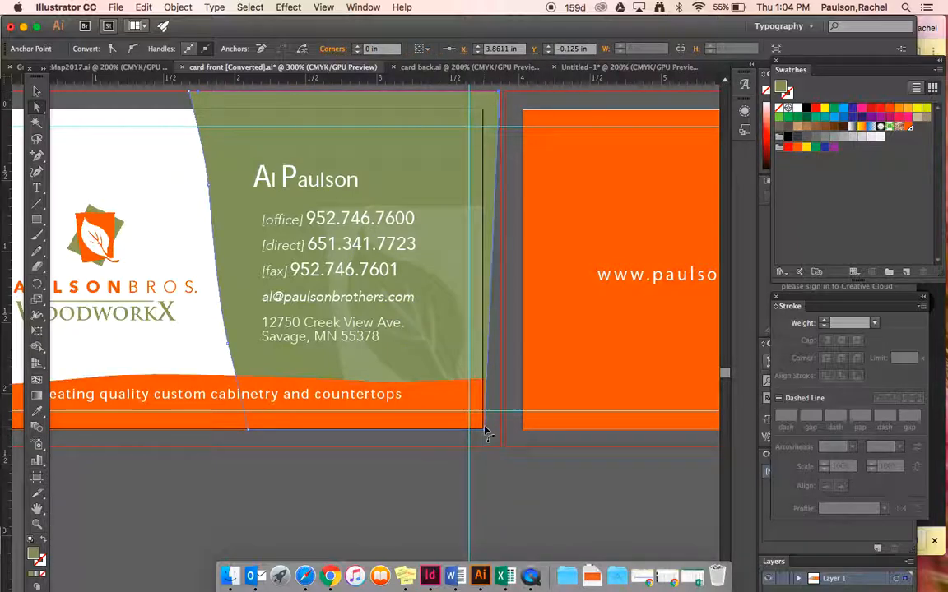
pyautogui.moveTo(485, 430); pyautogui.dragTo(499, 447)
# Extend the orange band on the card front to the bleed line at both ends and along its lower edge by moving its corner anchors
pyautogui.moveTo(487, 381); pyautogui.dragTo(484, 386)
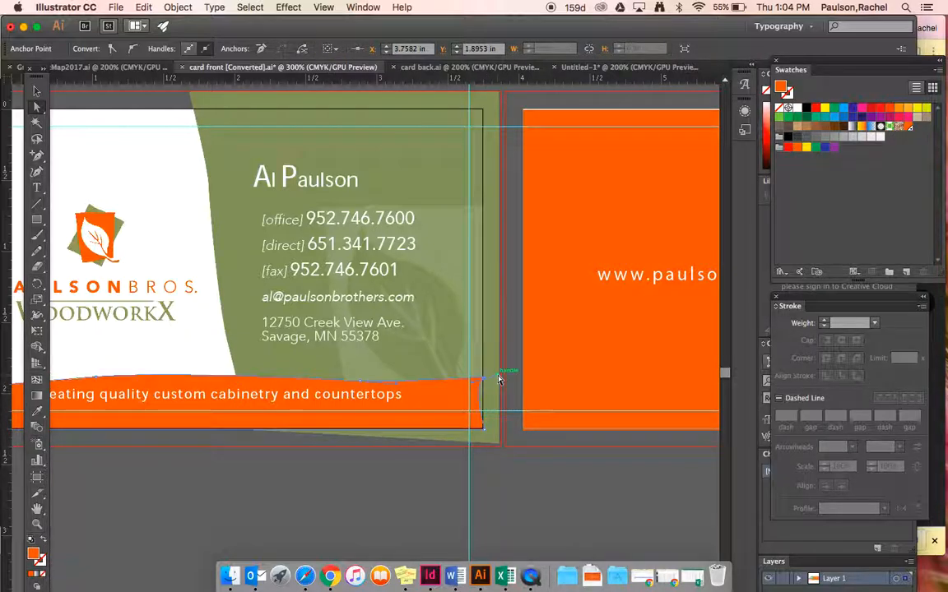
pyautogui.moveTo(484, 383); pyautogui.dragTo(499, 382)
pyautogui.moveTo(485, 427); pyautogui.dragTo(499, 444)
pyautogui.scroll(-2, 408, 418)
pyautogui.hscroll(-2, 408, 418)
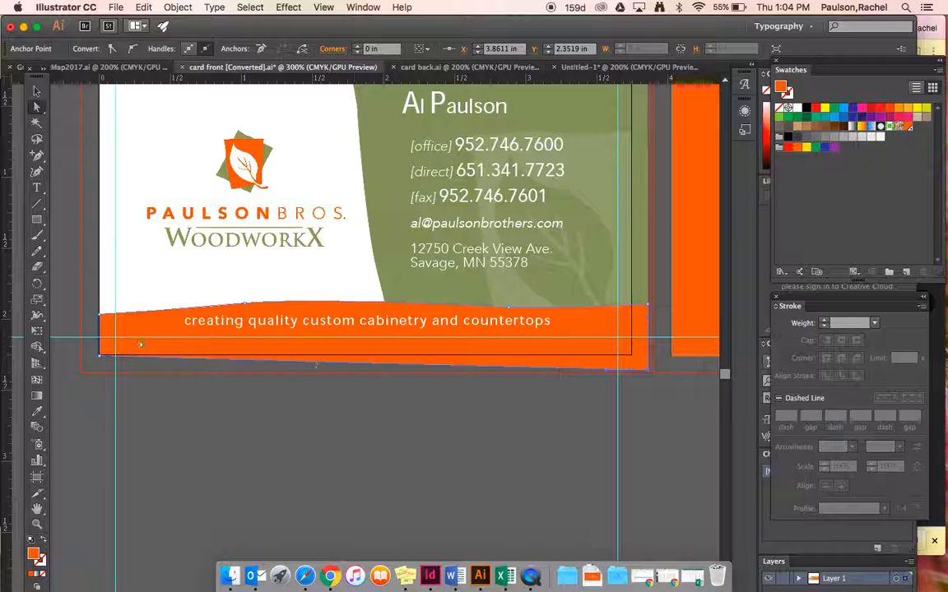
pyautogui.moveTo(100, 355); pyautogui.dragTo(83, 374)
pyautogui.moveTo(100, 314); pyautogui.dragTo(81, 315)
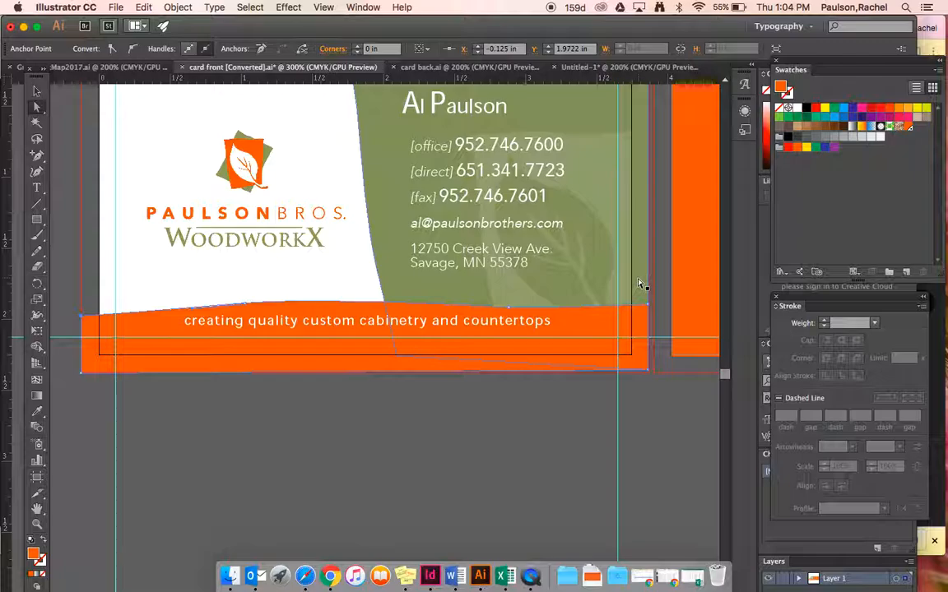
# Enlarge the orange background rectangle on the card back to the bleed line on all four sides and clear the selection
pyautogui.scroll(3, 640, 285)
pyautogui.scroll(1, 640, 284)
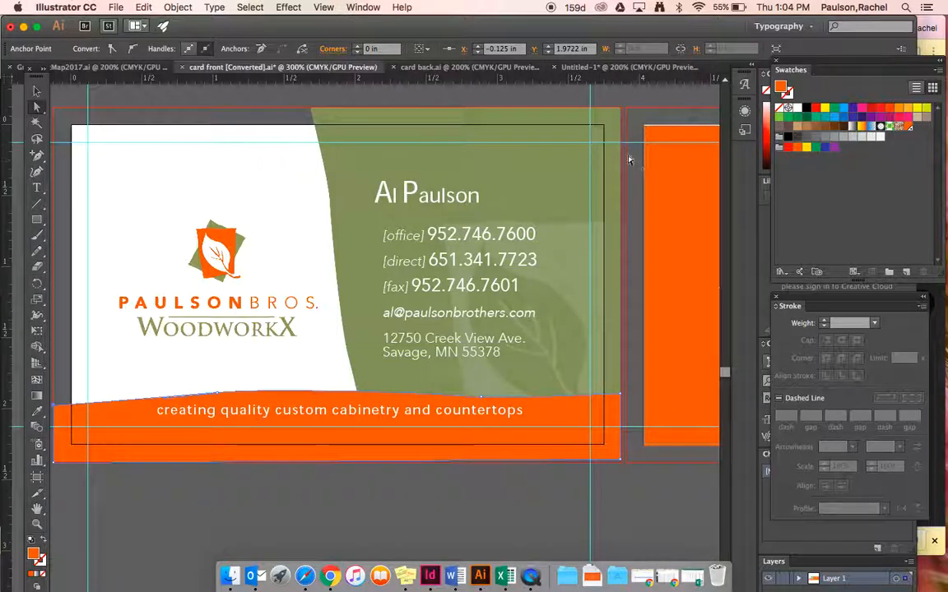
pyautogui.hscroll(6, 629, 159)
pyautogui.press('super+minus')
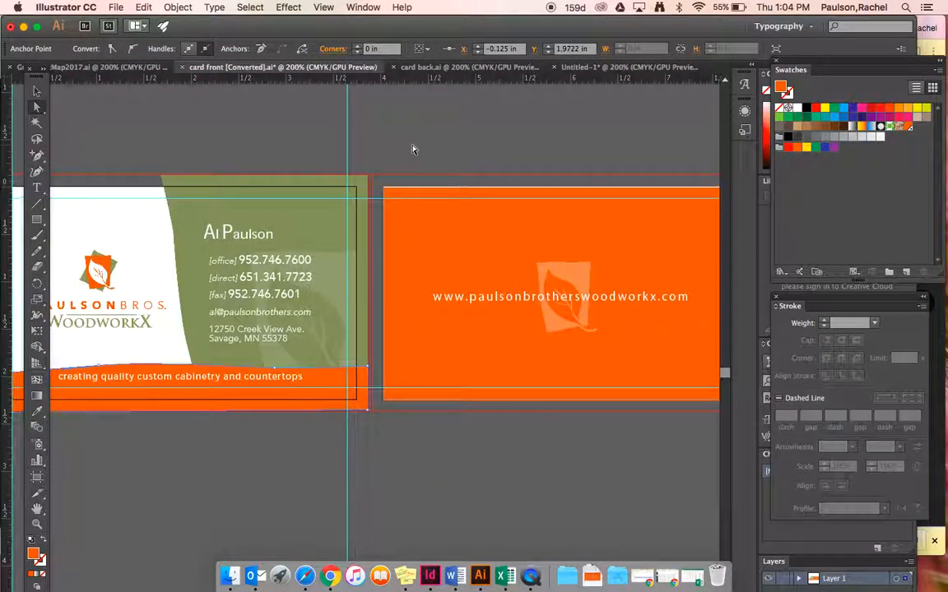
pyautogui.hscroll(5, 413, 149)
pyautogui.click(368, 245)
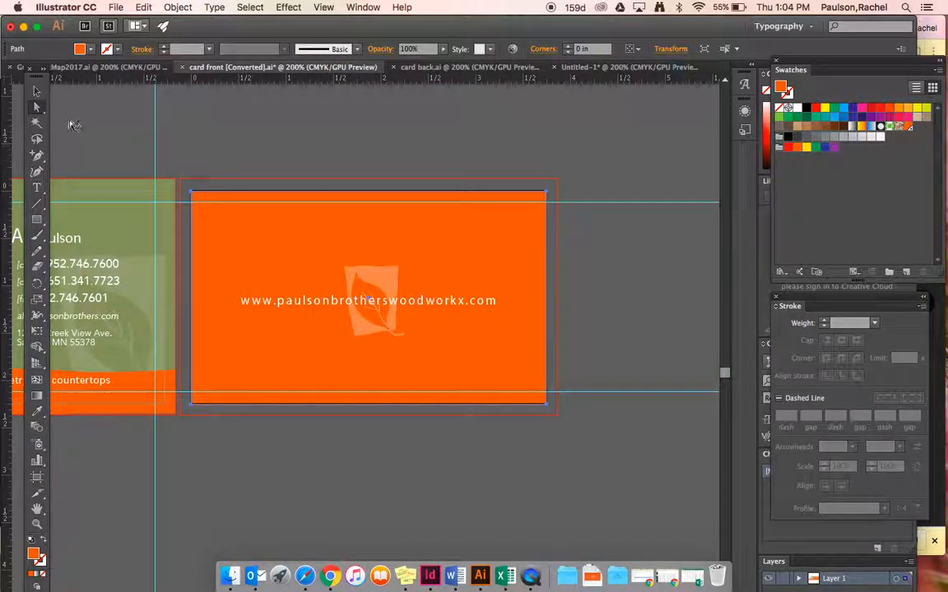
pyautogui.click(34, 90)
pyautogui.moveTo(192, 194); pyautogui.dragTo(179, 178)
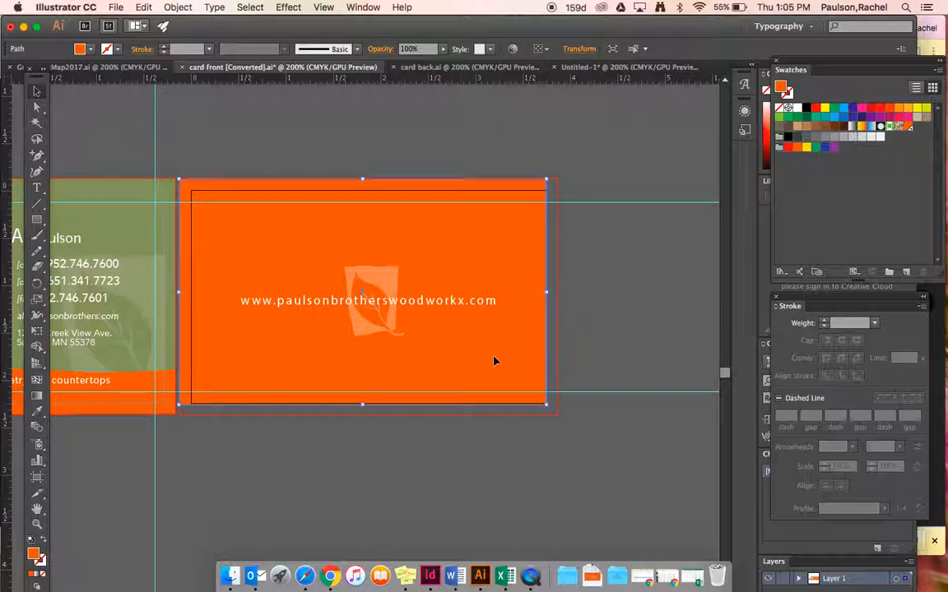
pyautogui.moveTo(546, 404); pyautogui.dragTo(559, 414)
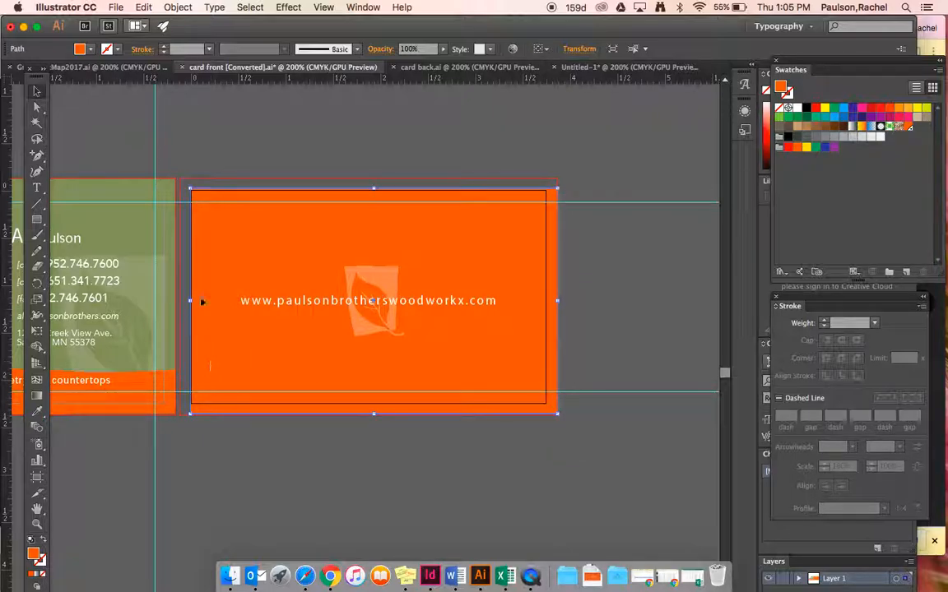
pyautogui.moveTo(191, 303); pyautogui.dragTo(179, 302)
pyautogui.moveTo(369, 188); pyautogui.dragTo(369, 179)
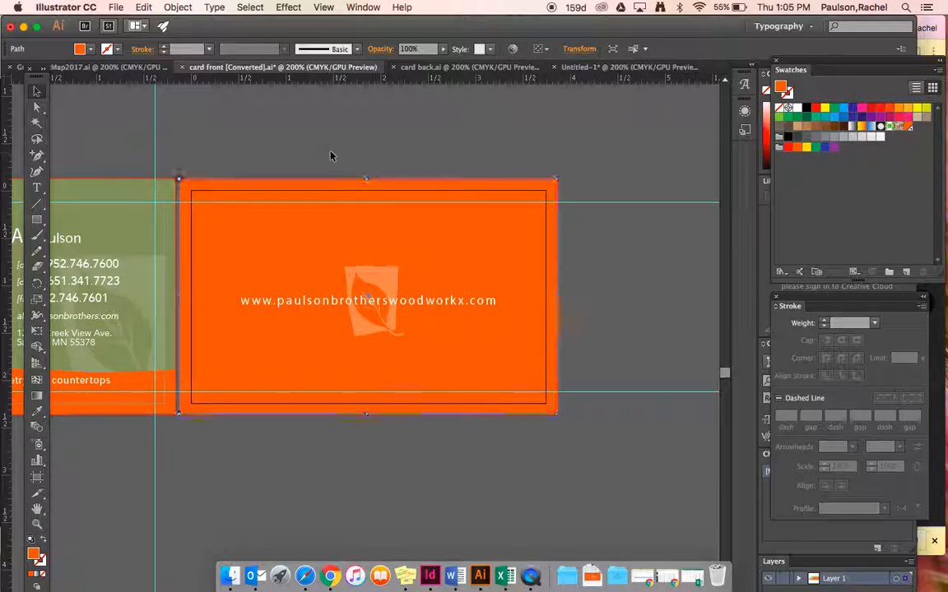
pyautogui.click(331, 155)
# Hide the guides to view both card sides without them, leaving nothing selected
pyautogui.hscroll(-5, 331, 155)
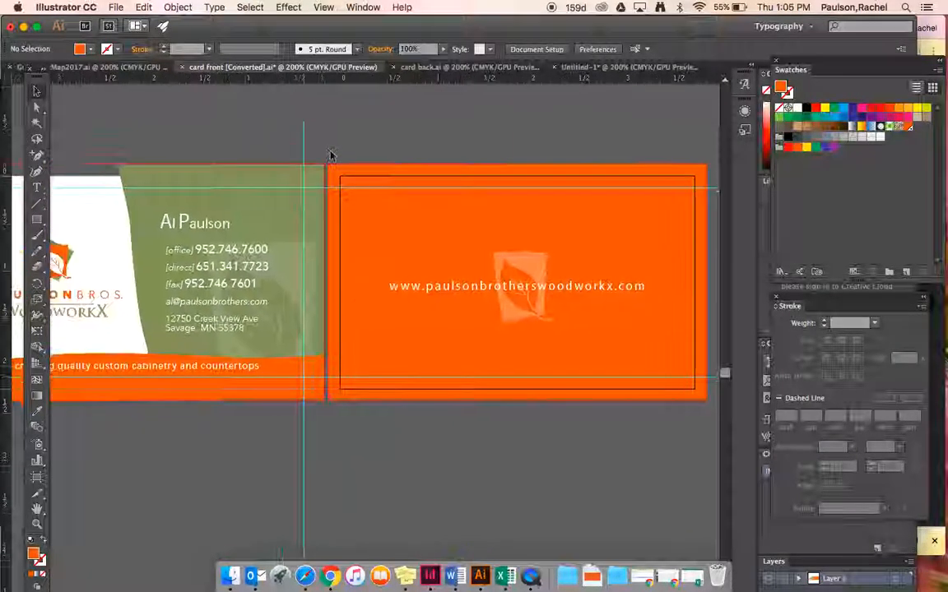
pyautogui.hscroll(-4, 331, 156)
pyautogui.click(322, 6)
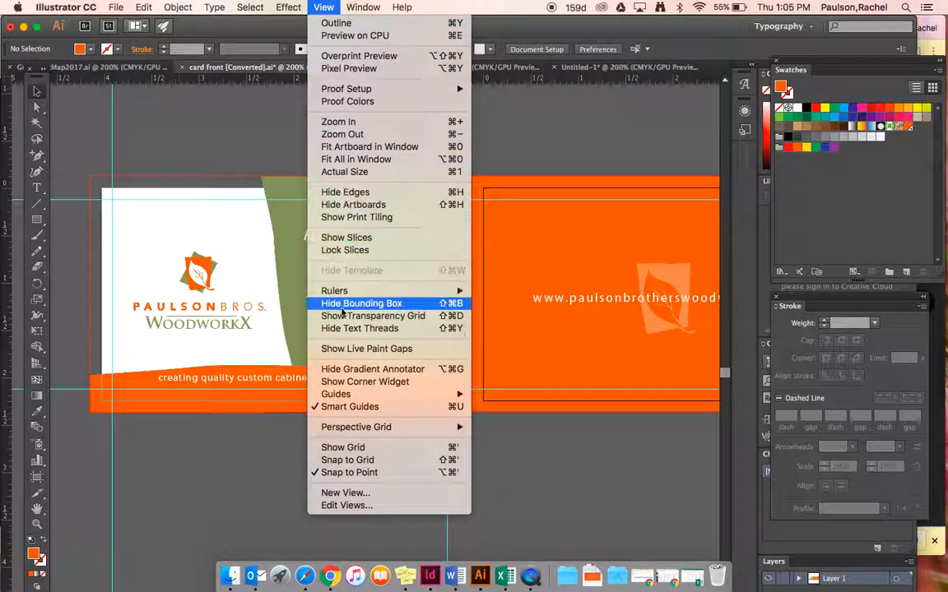
pyautogui.moveTo(359, 7)
pyautogui.moveTo(323, 6)
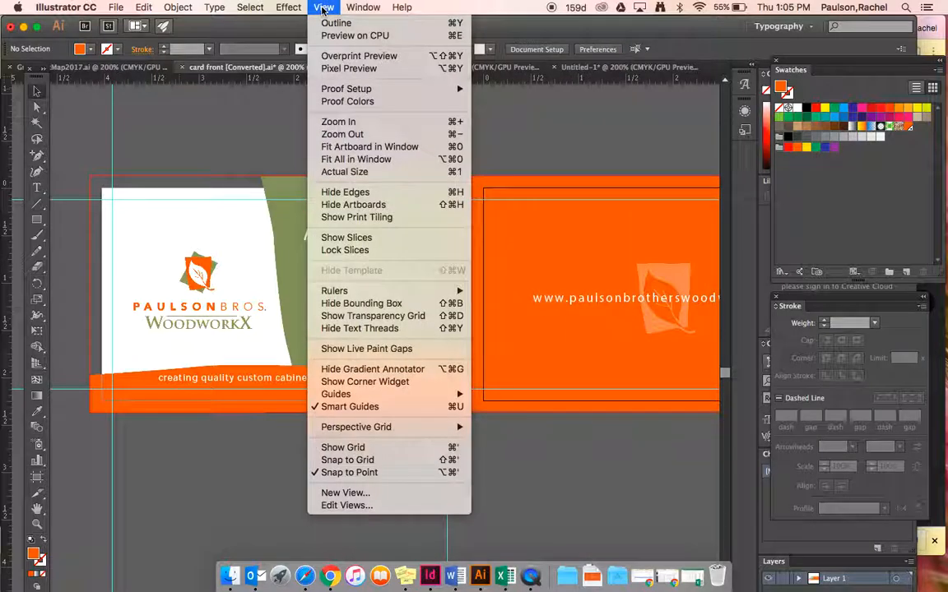
pyautogui.moveTo(335, 292)
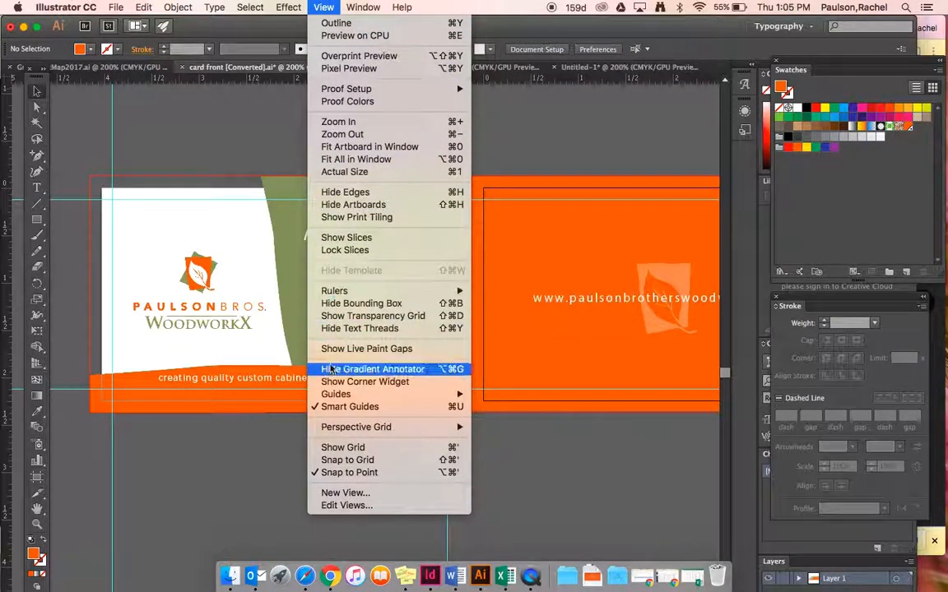
pyautogui.moveTo(428, 394)
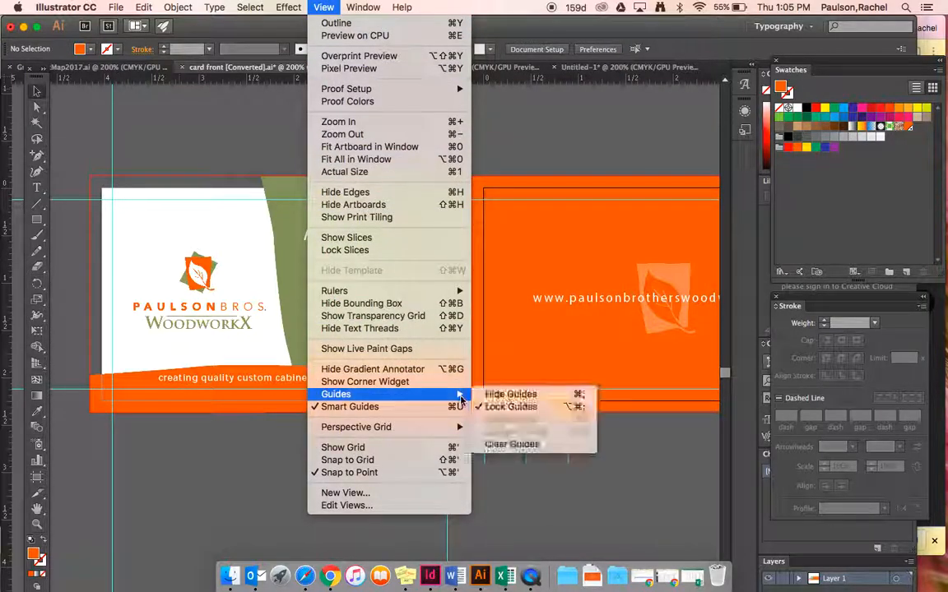
pyautogui.click(494, 395)
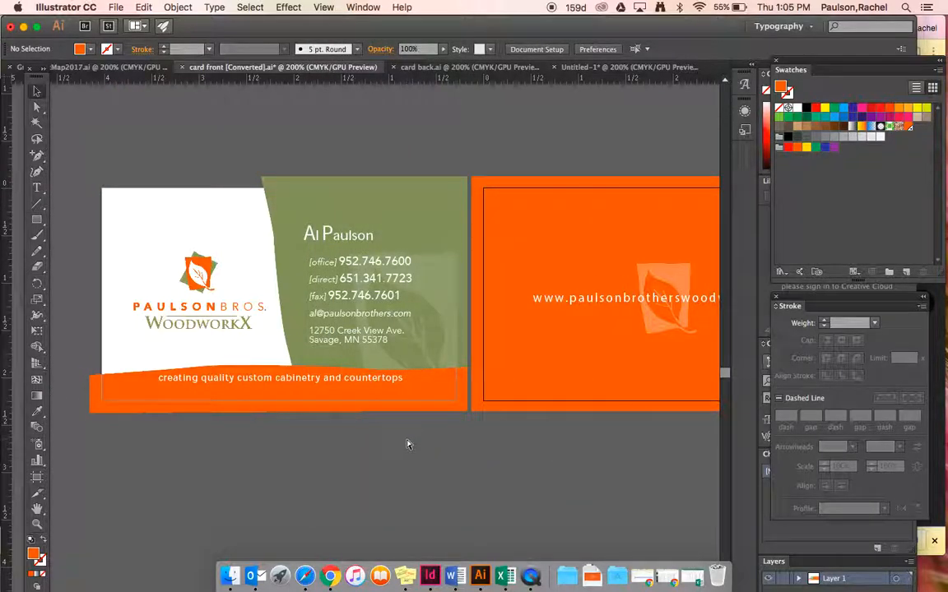
pyautogui.press('super+z')
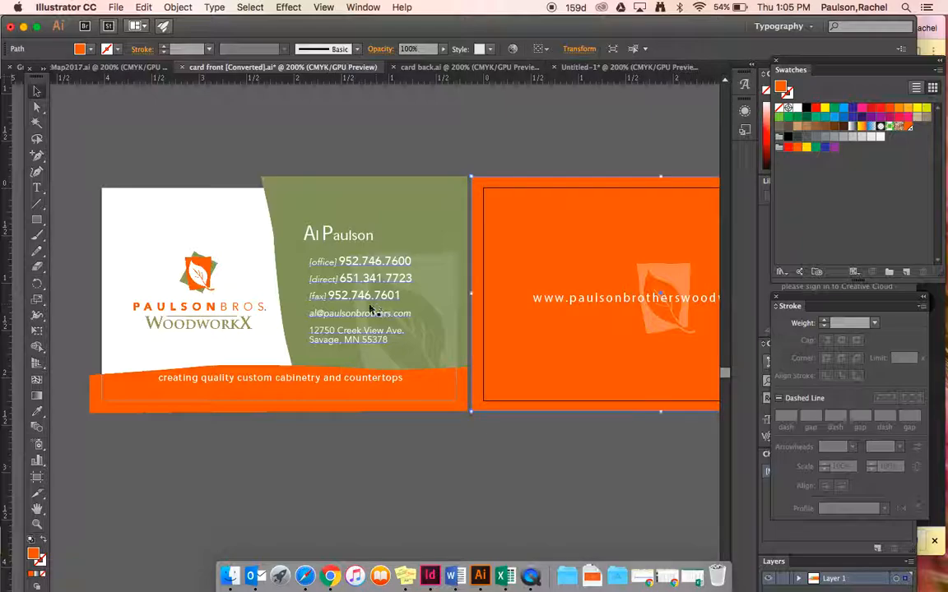
pyautogui.click(282, 121)
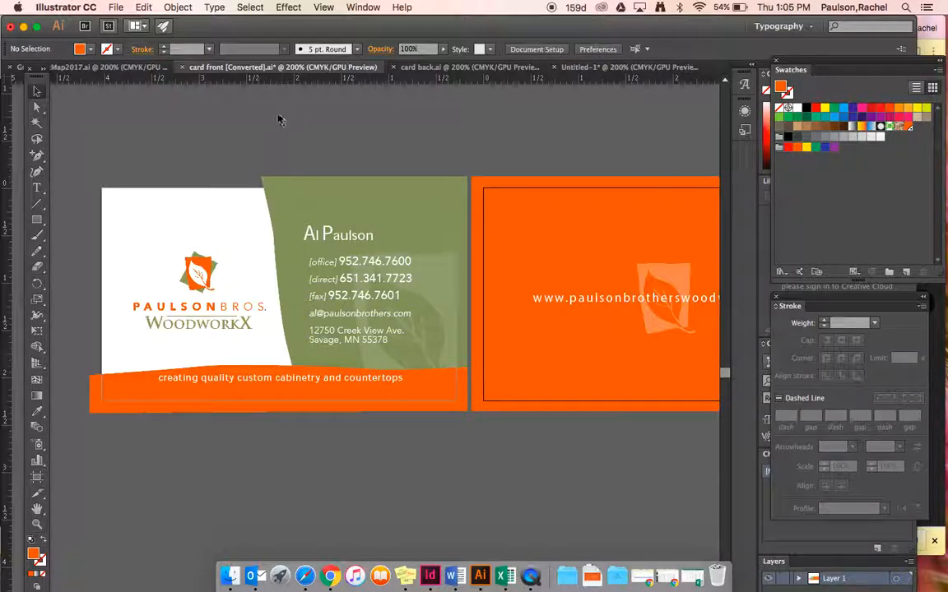
# Draw a trial area text box below the card front, fill it with placeholder letters, and delete it
pyautogui.scroll(-3, 184, 134)
pyautogui.hscroll(3, 185, 134)
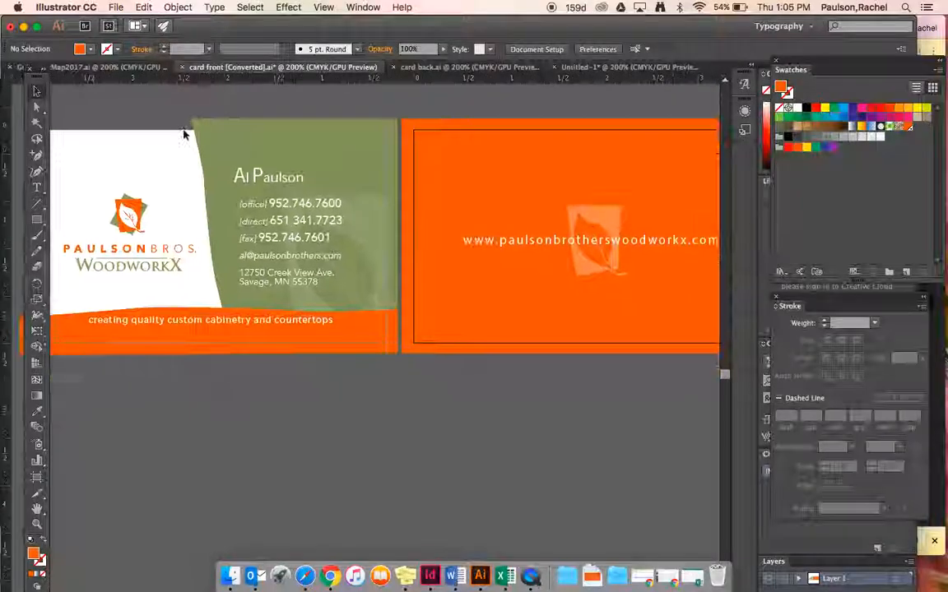
pyautogui.click(37, 189)
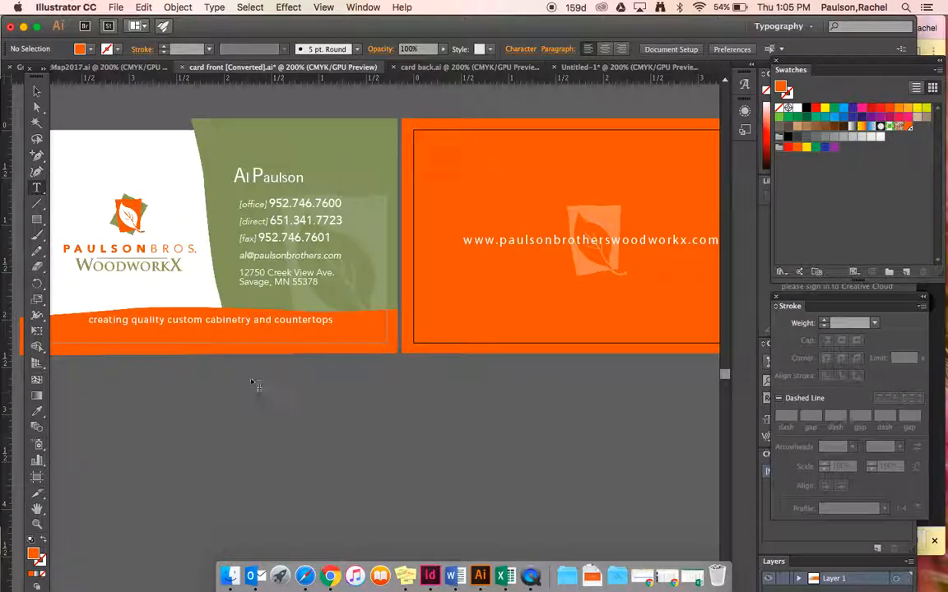
pyautogui.moveTo(251, 378); pyautogui.dragTo(450, 510)
pyautogui.write('.sjaksjdfaksjdfhlakjsdhfaskjdfhalskjdhfalskjdhfal')
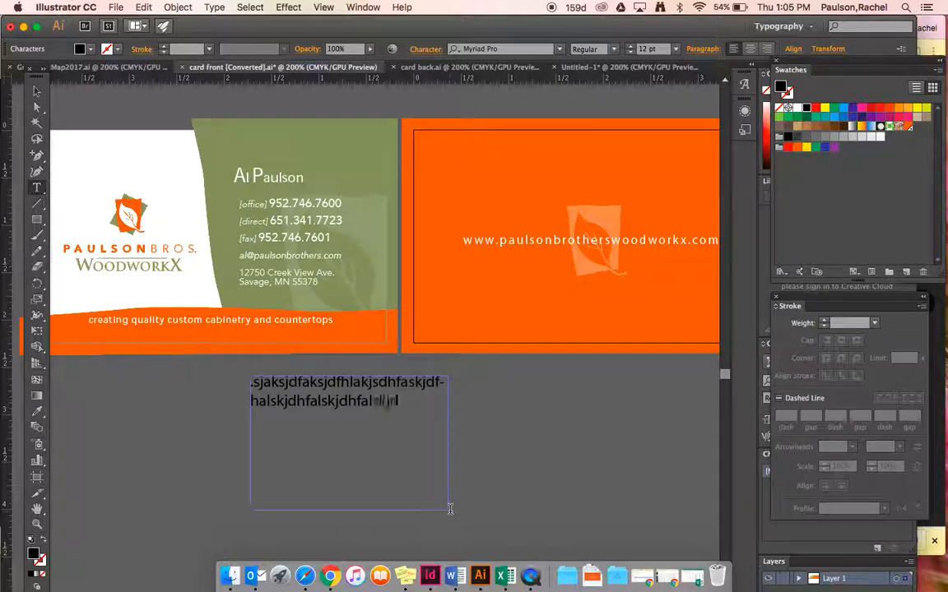
pyautogui.write('skjdhfasljdhfasdkjfhakshfj')
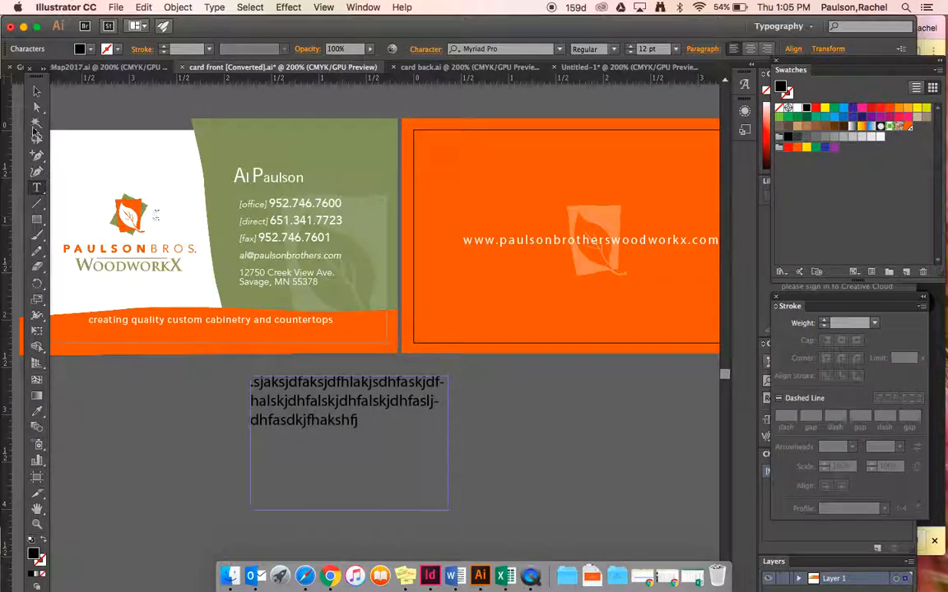
pyautogui.click(36, 92)
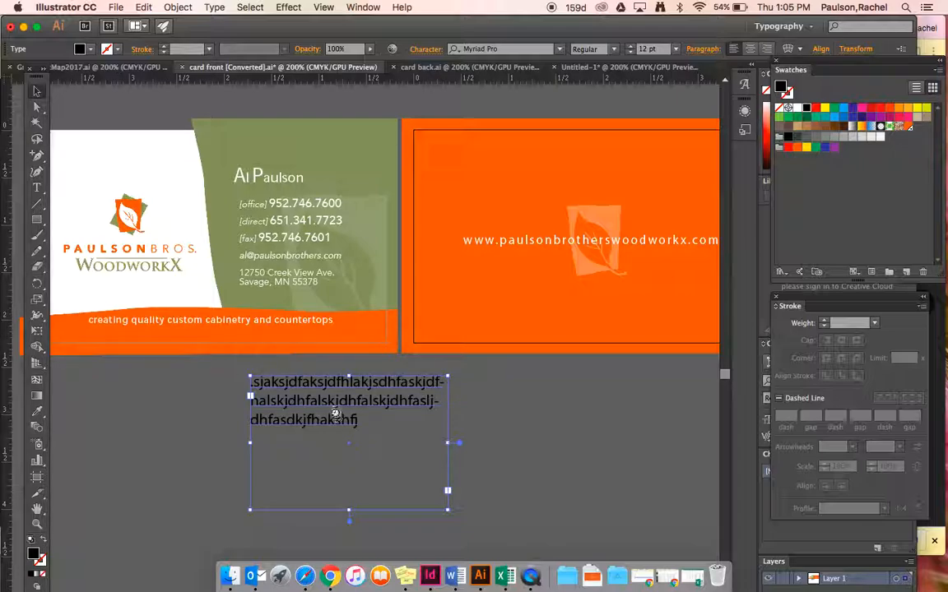
pyautogui.press('Delete')
# Inspect the tagline, the e-mail line and the green background shape by selecting each in turn, and clear the selection
pyautogui.click(269, 321)
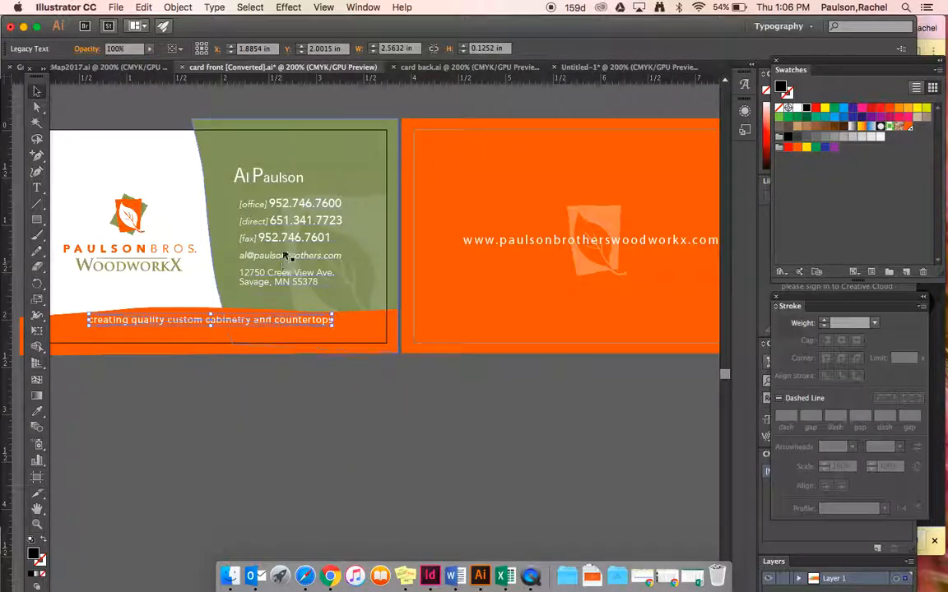
pyautogui.click(283, 254)
pyautogui.click(257, 293)
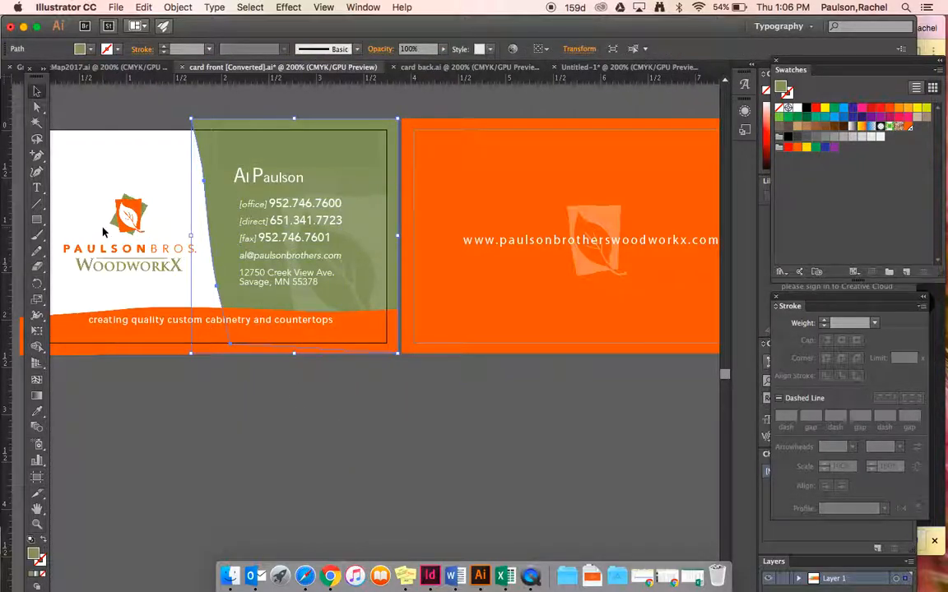
pyautogui.click(220, 449)
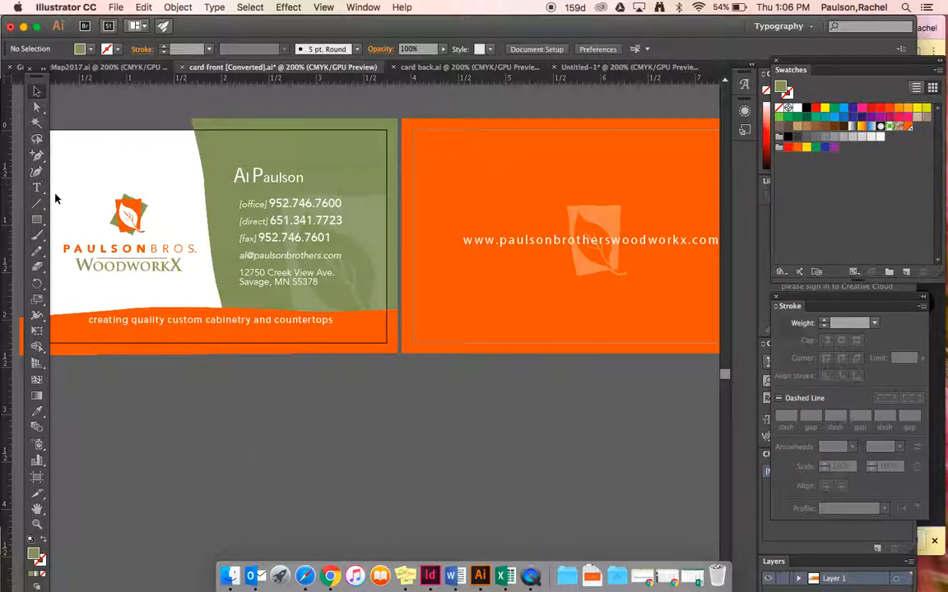
# Add the point text "faksjdfhlaksjdfhlasdkjfh" below the card front and scale it up to 22.55 pt
pyautogui.press('t')
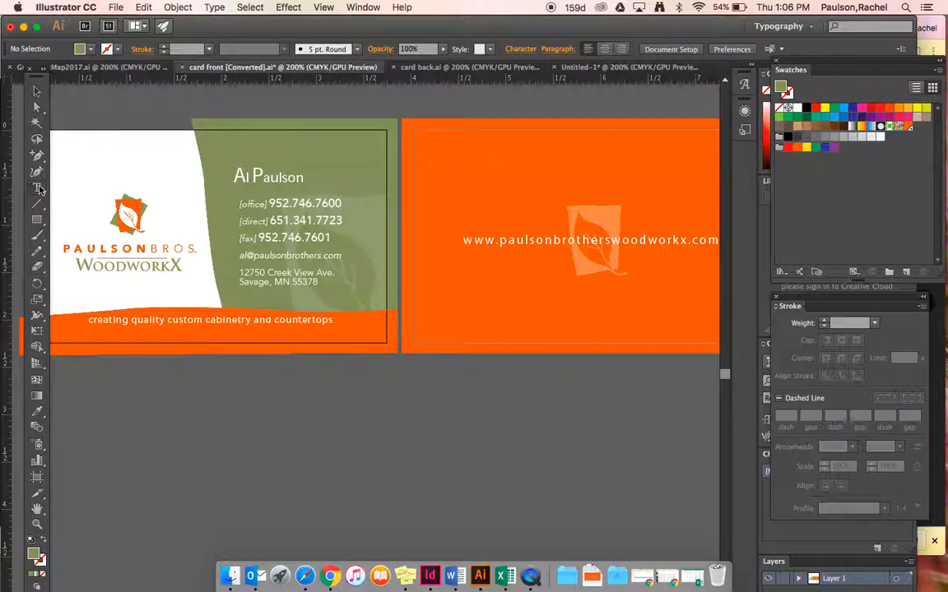
pyautogui.click(166, 398)
pyautogui.write('faksjdfhlaksjdfhlasdkjfh')
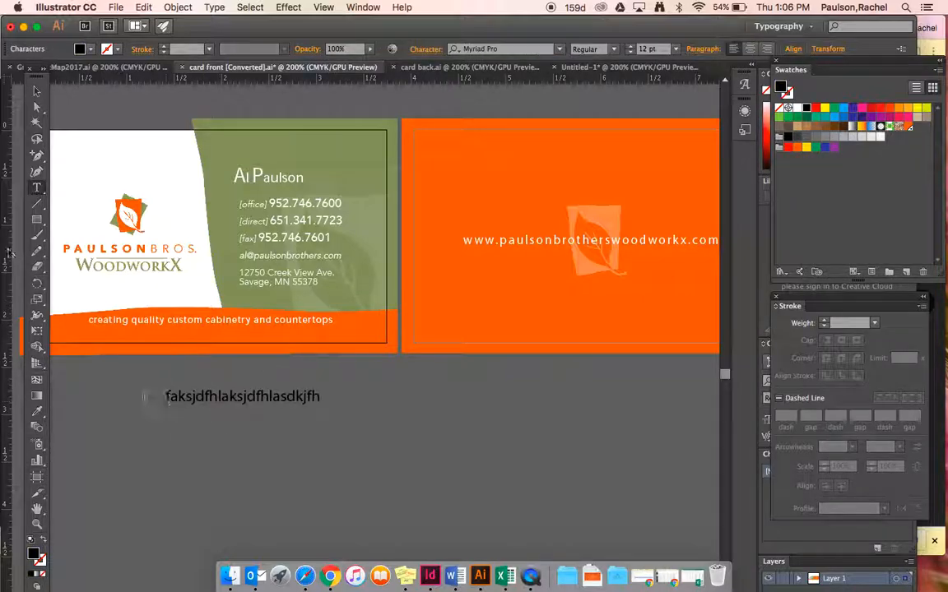
pyautogui.click(37, 92)
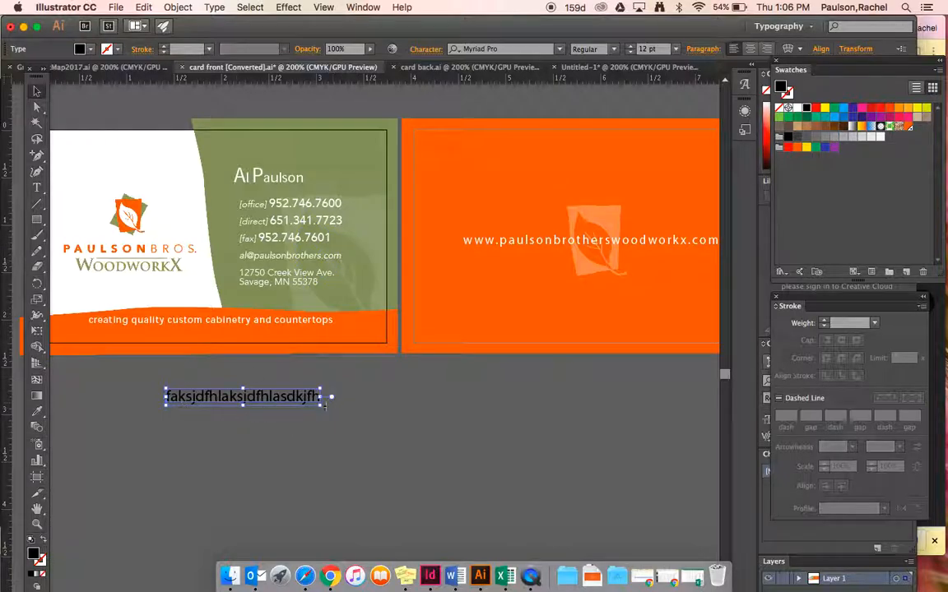
pyautogui.moveTo(320, 400); pyautogui.dragTo(454, 494)
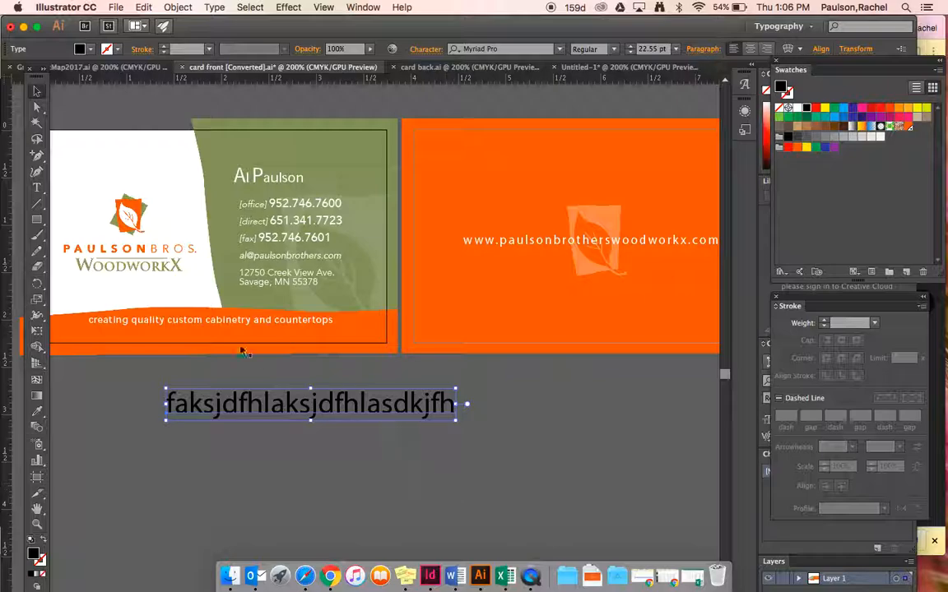
pyautogui.click(37, 91)
pyautogui.click(343, 442)
pyautogui.click(333, 410)
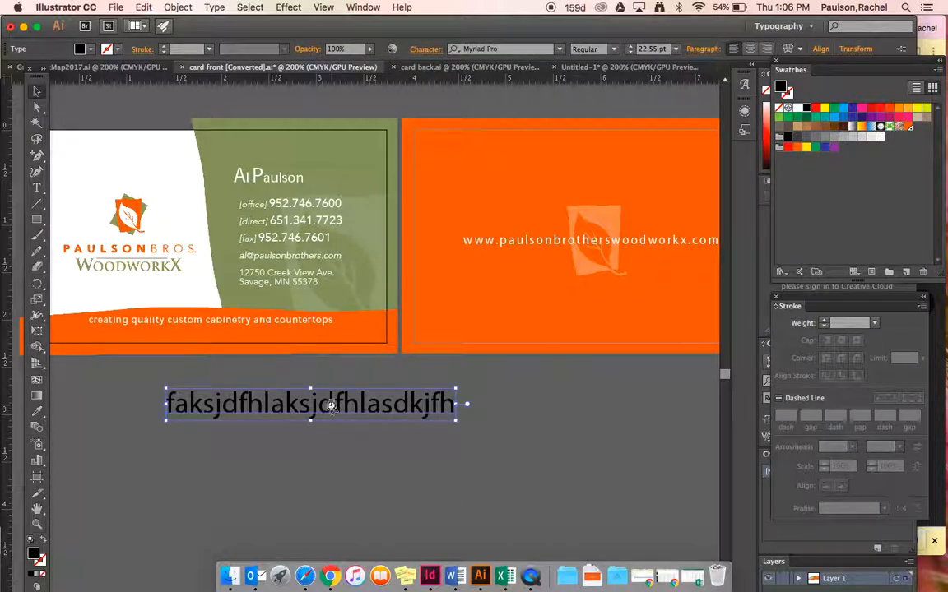